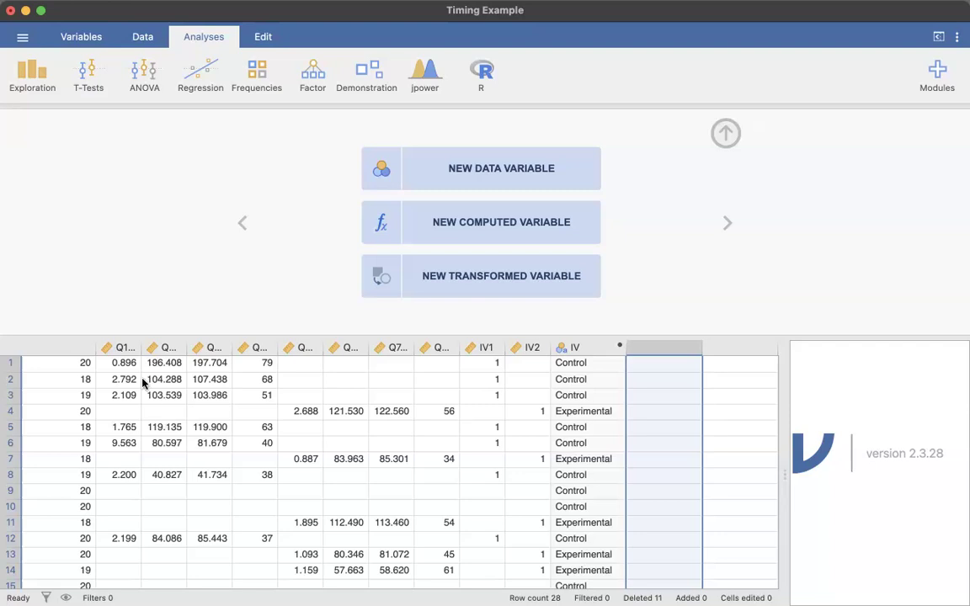
Widen the first timing column and review the IV computed variable's formula
left_click(124, 348)
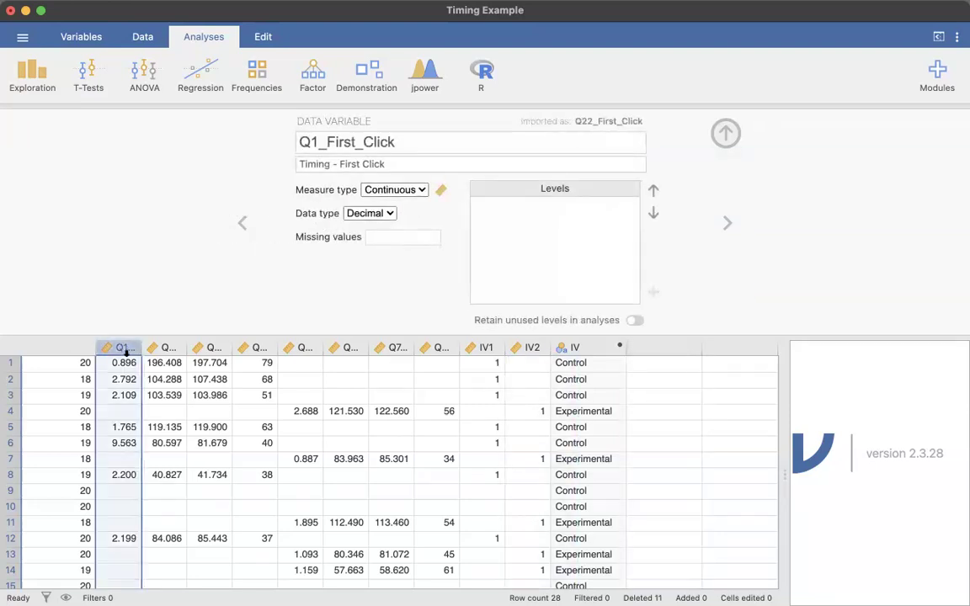
left_click_drag(141, 347, 179, 346)
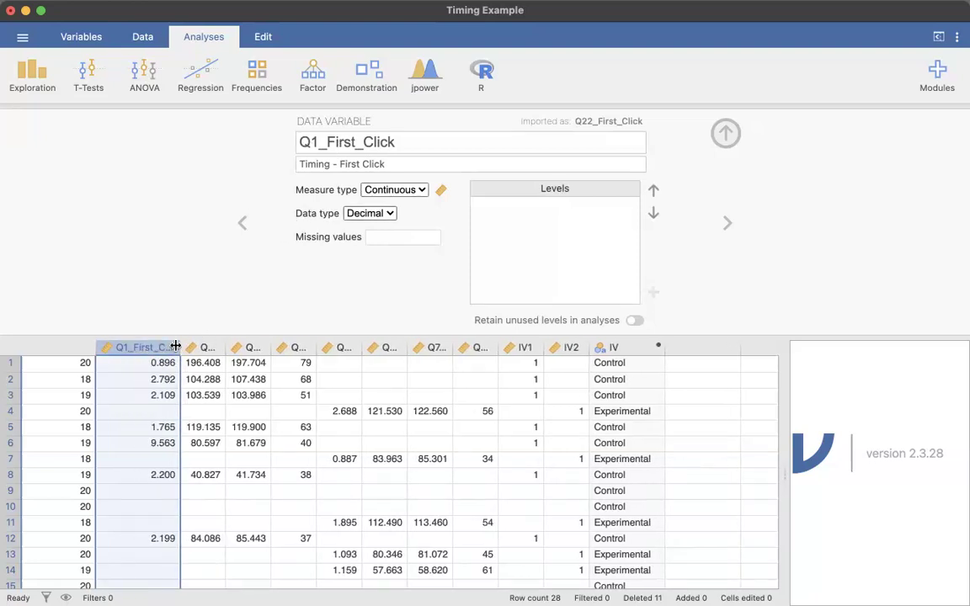
left_click(605, 364)
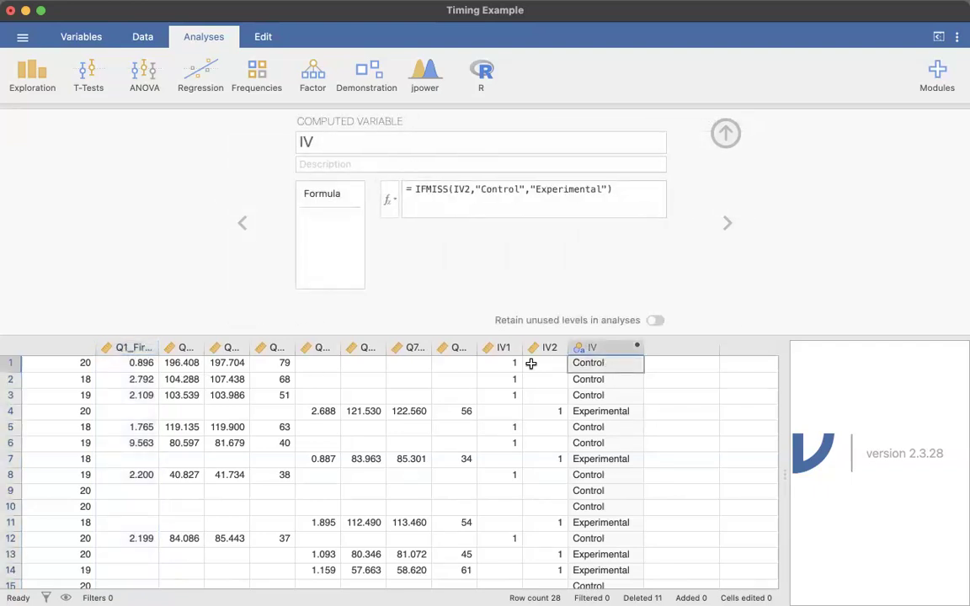
left_click_drag(603, 367, 119, 363)
left_click(126, 347)
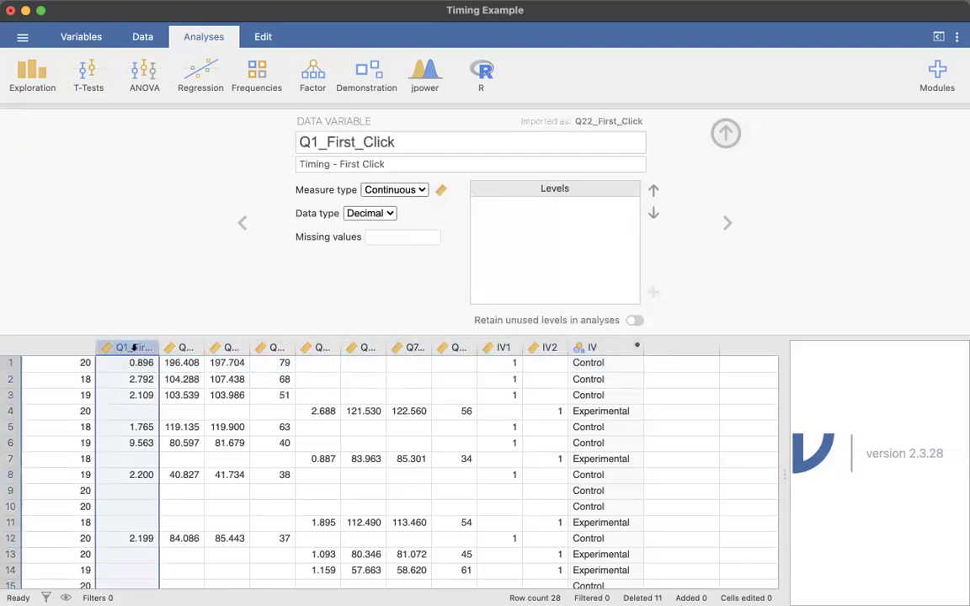
Rename the variable Q1_First_Click to Control_First_Click
left_click(322, 145)
key("BackSpace")
key("BackSpace")
type("Contr")
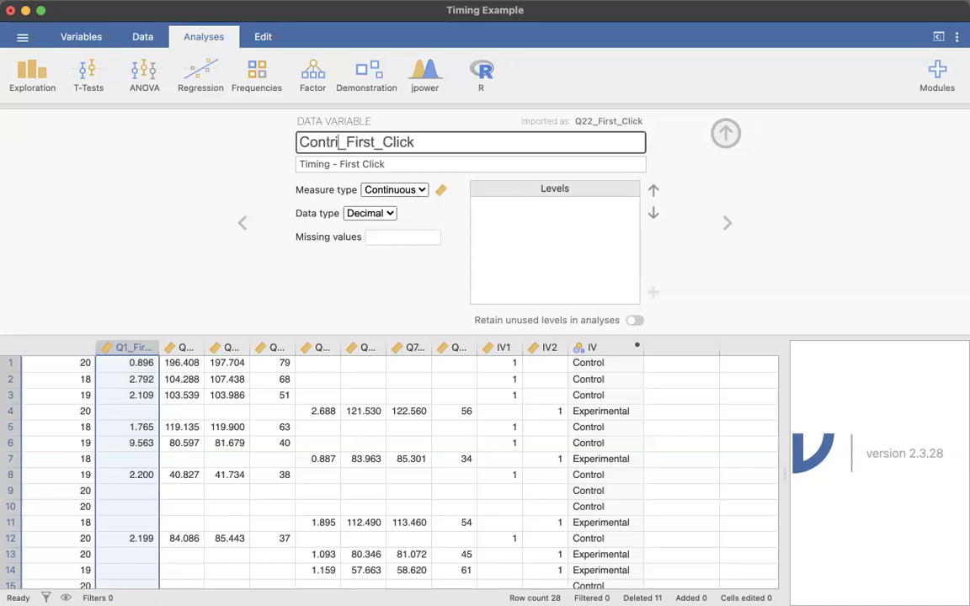
type("ol")
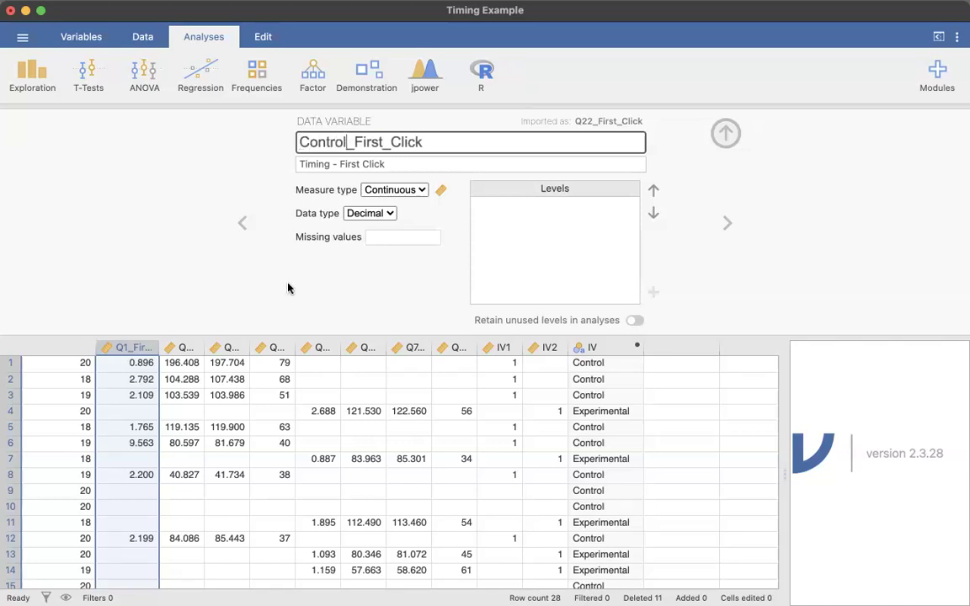
left_click(185, 347)
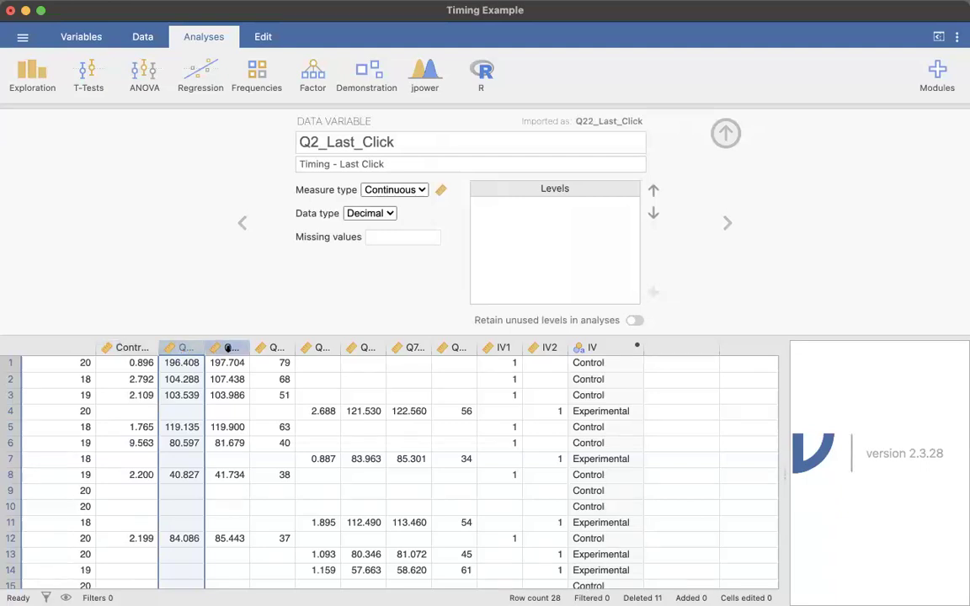
Rename the variable Q3_Page_Submit to Control_Page_Submit
left_click(227, 347)
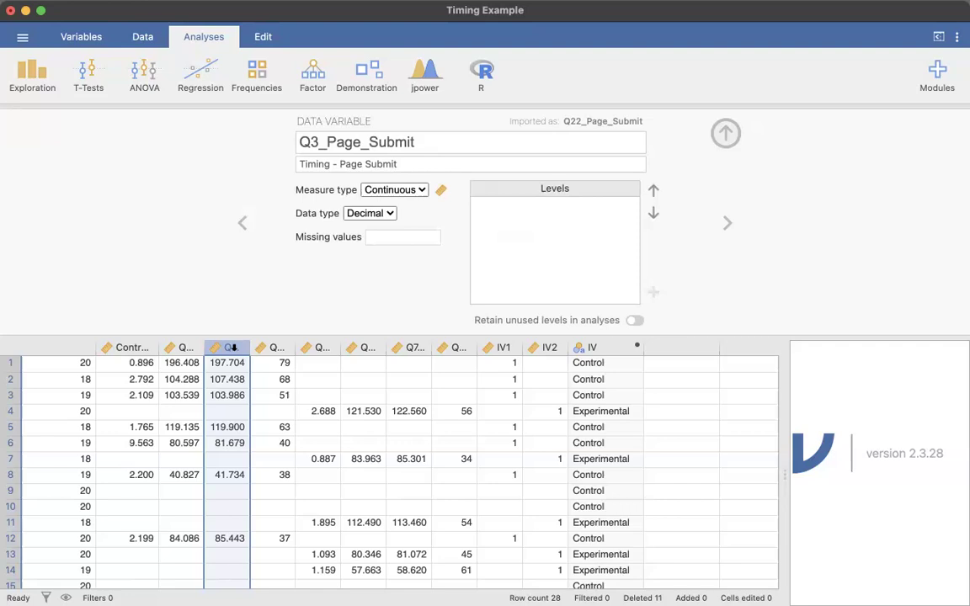
left_click(132, 349)
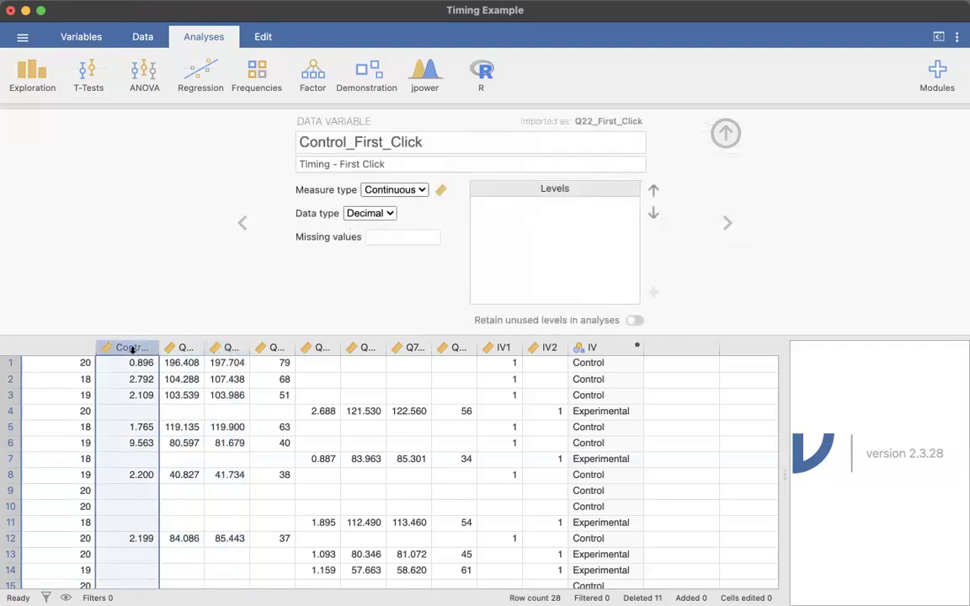
left_click(223, 348)
double_click(321, 142)
left_click_drag(321, 142, 287, 137)
type("Control")
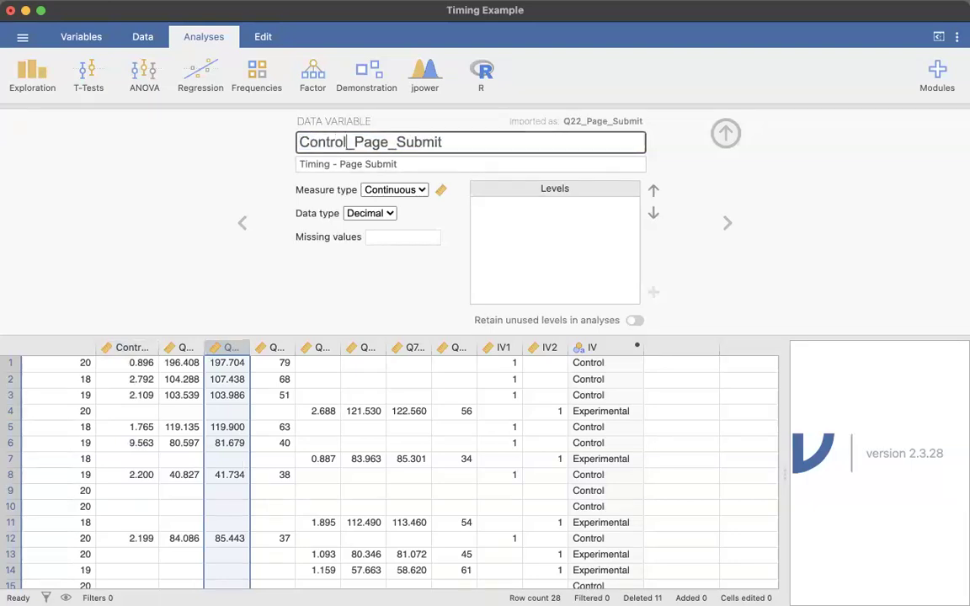
key("Return")
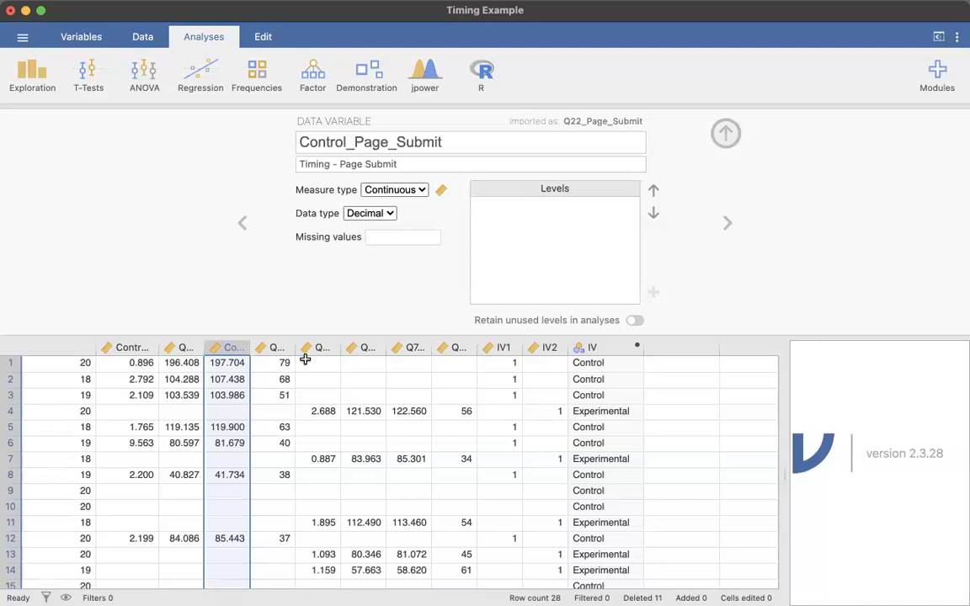
Rename the variable Q5_First_Click to Exp_First_Click
left_click(274, 347)
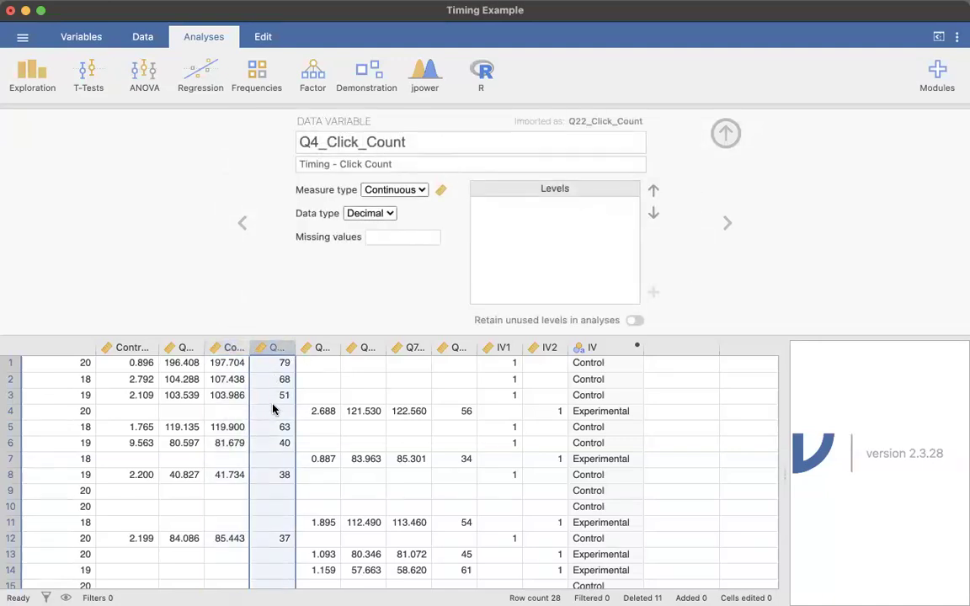
left_click(179, 346)
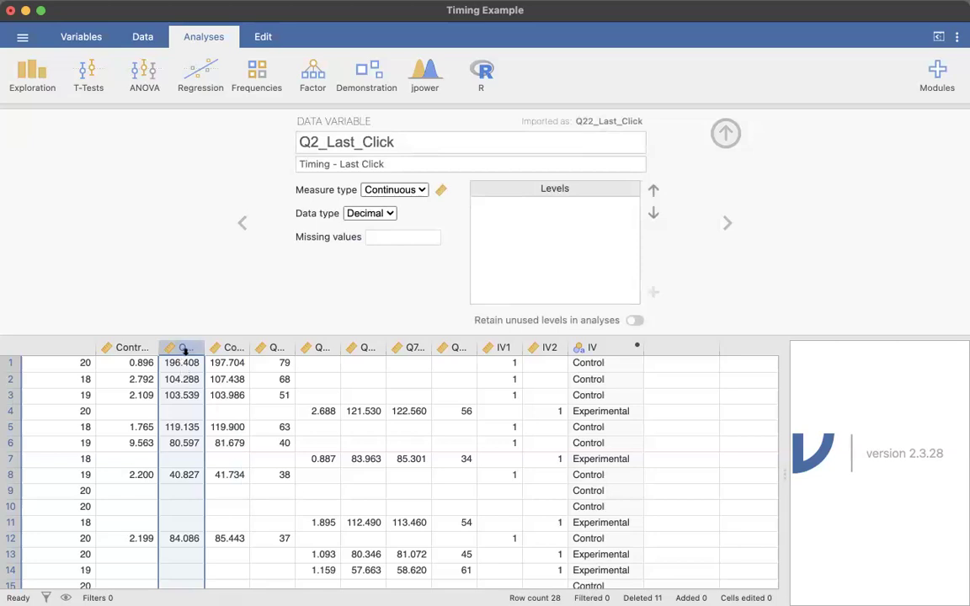
left_click(317, 347)
double_click(317, 141)
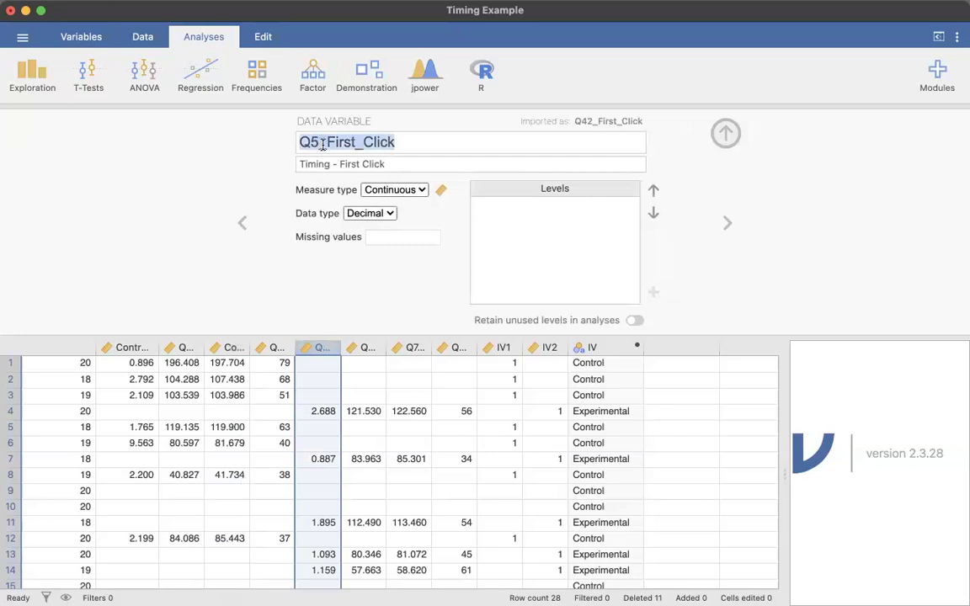
left_click(353, 145)
key("BackSpace")
key("BackSpace")
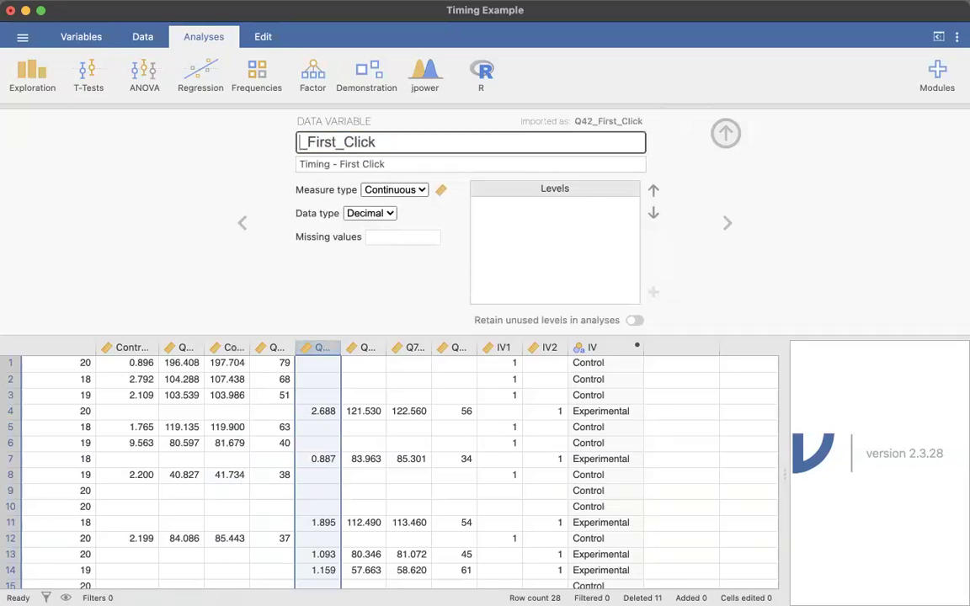
type("Exo")
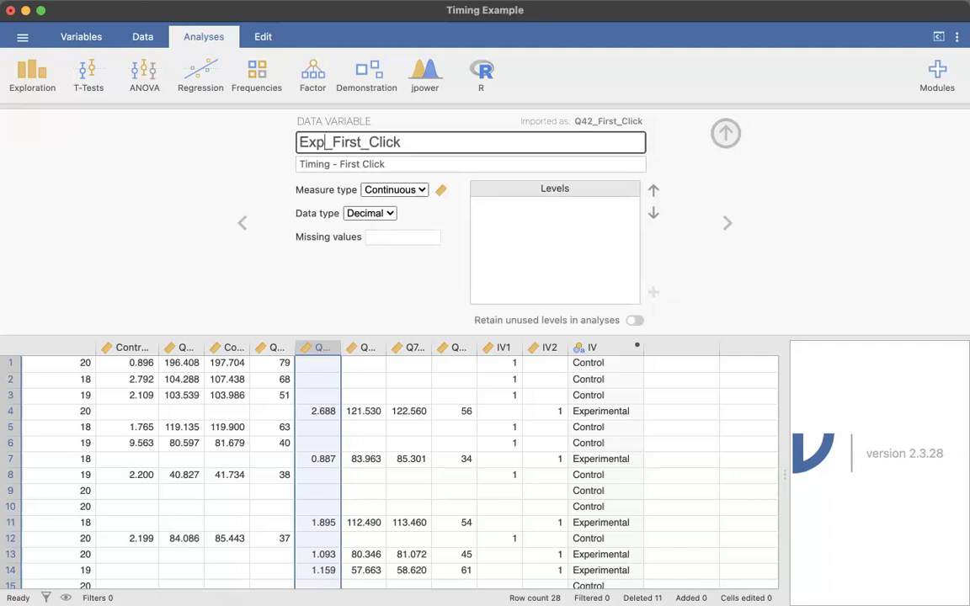
Rename the variable Q7_Page_Submit to Exp_Page_Submit
left_click(382, 349)
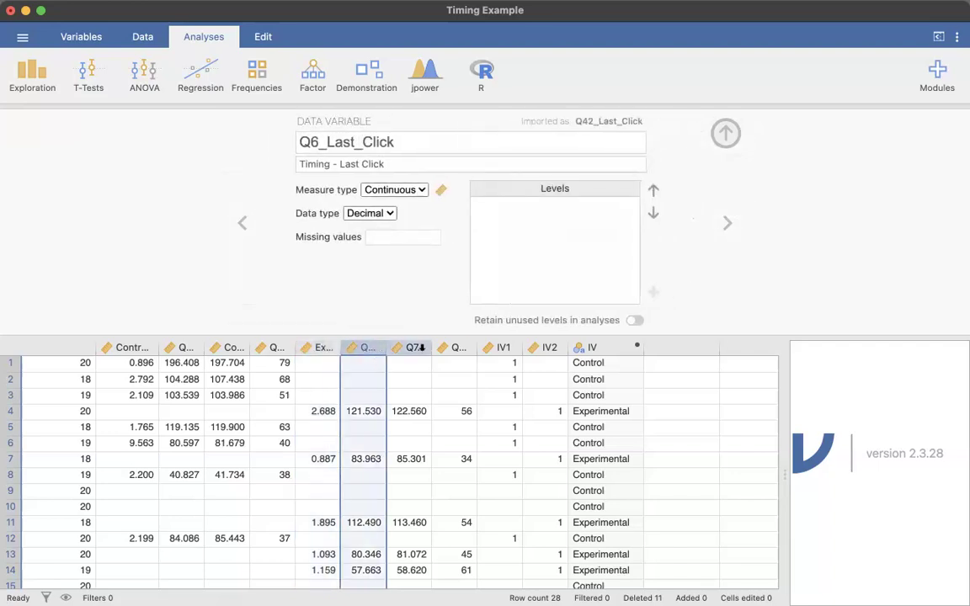
left_click(412, 348)
left_click(316, 144)
left_click(317, 145)
key("BackSpace")
key("BackSpace")
type("Expl")
key("BackSpace")
type("l")
Add a new computed variable in the empty column after IV
left_click(464, 349)
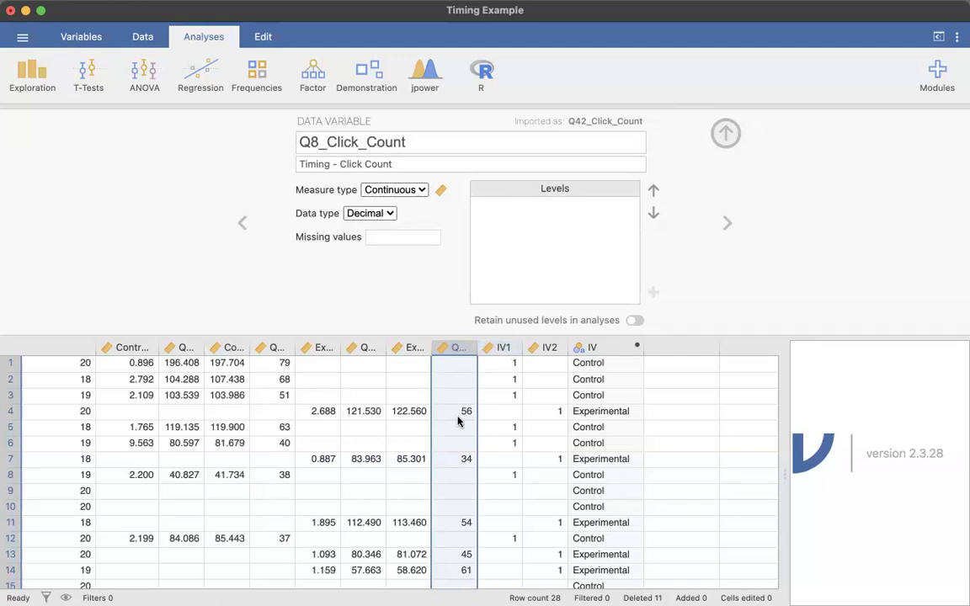
left_click(509, 347)
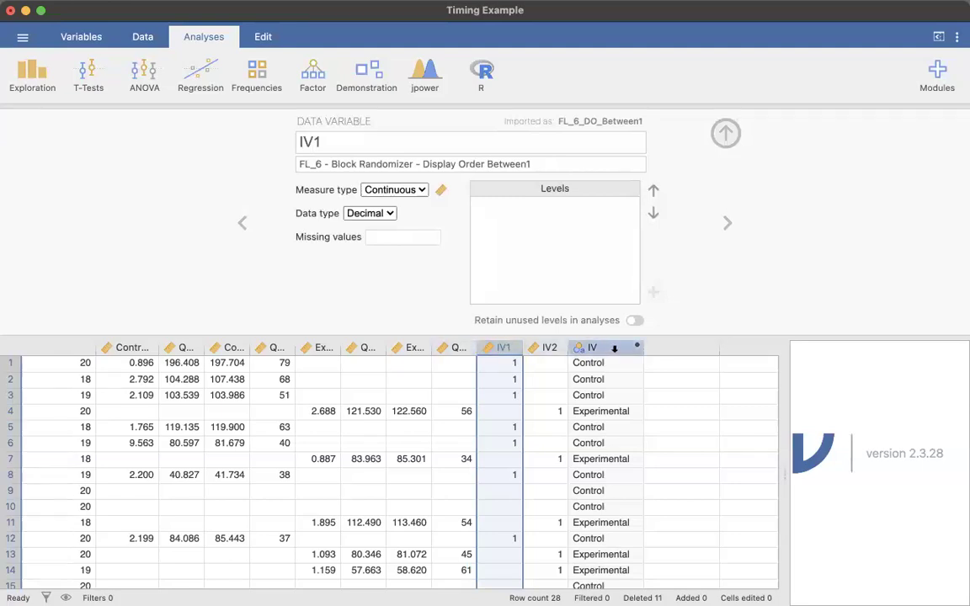
left_click(673, 347)
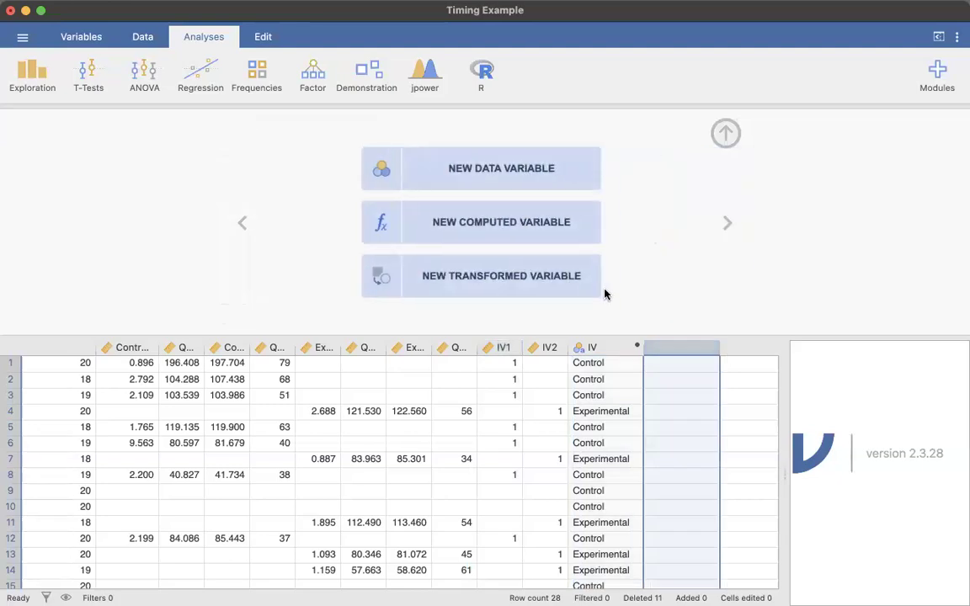
left_click(485, 229)
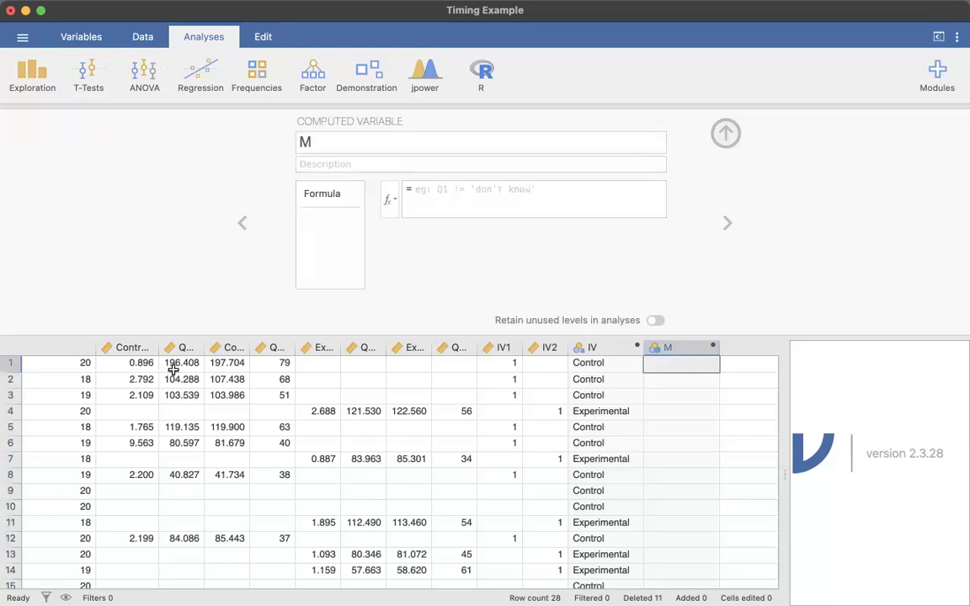
Review the control and experimental timing values against the IV group in the first rows
left_click_drag(125, 362, 278, 362)
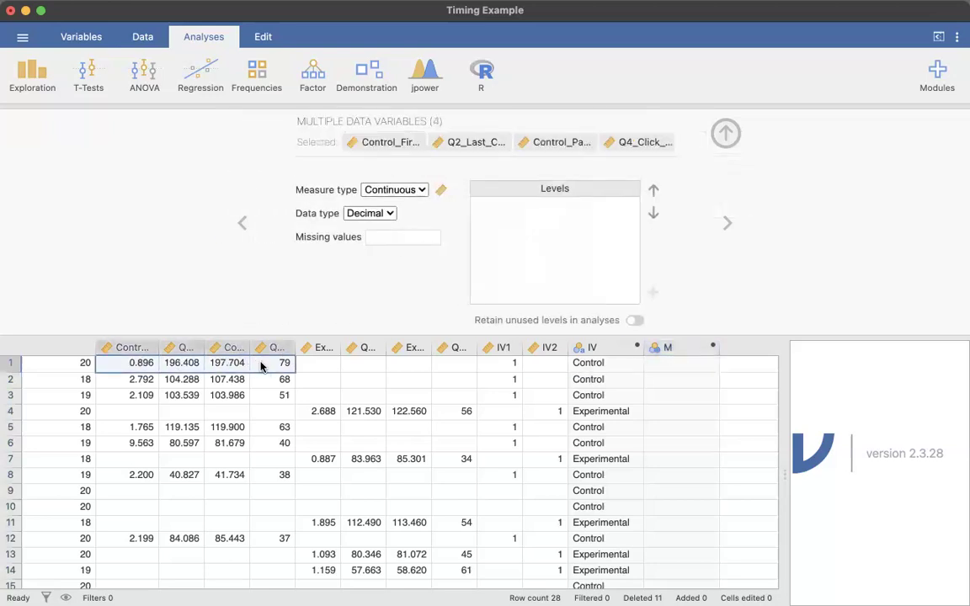
left_click(143, 361)
left_click(225, 363)
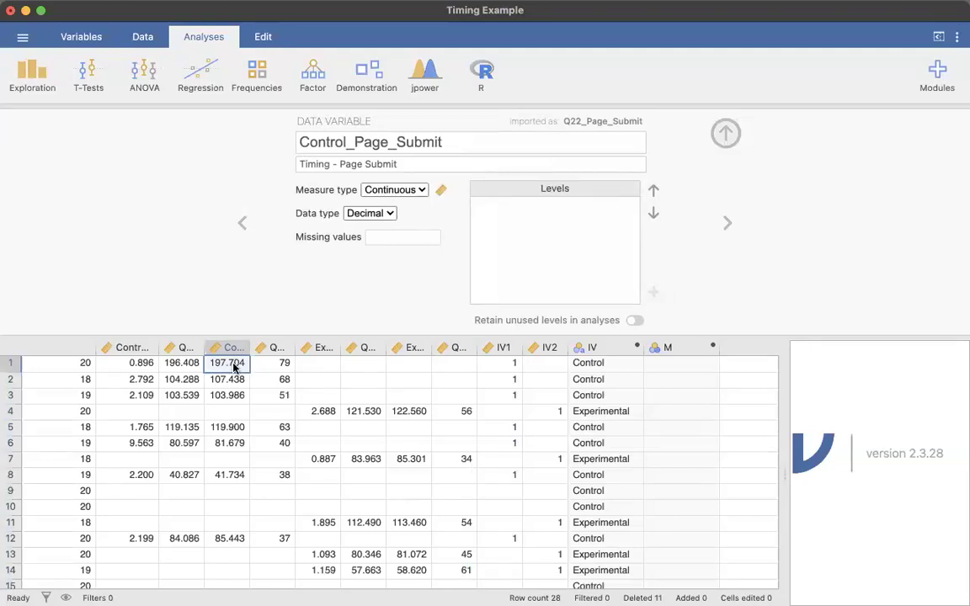
left_click(609, 363)
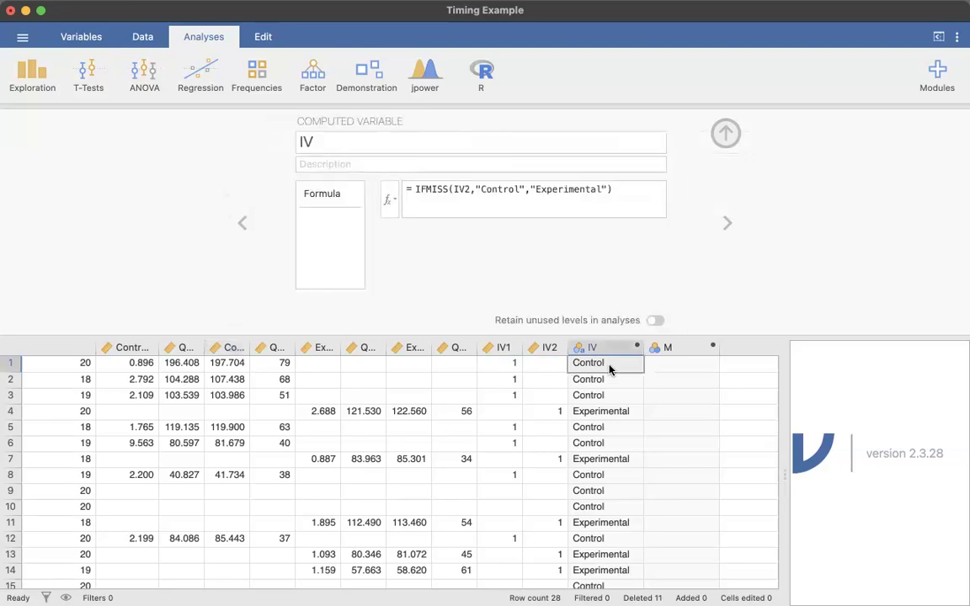
left_click(610, 413)
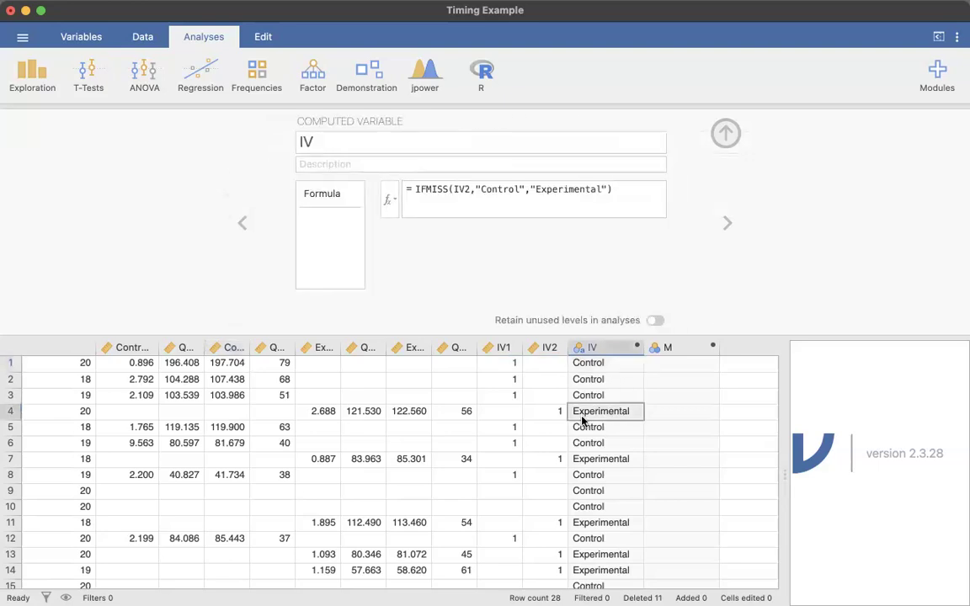
left_click(323, 411)
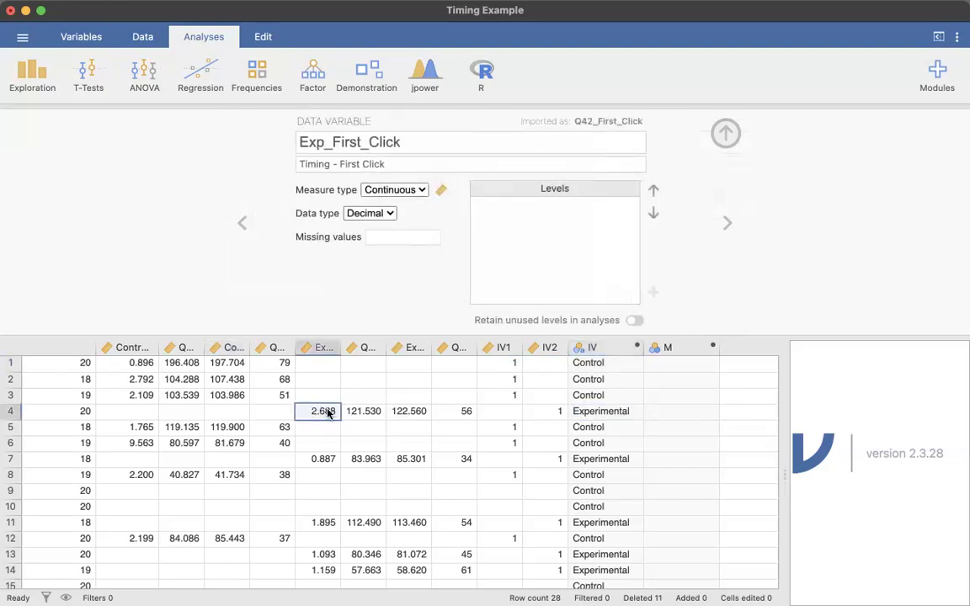
left_click(416, 413)
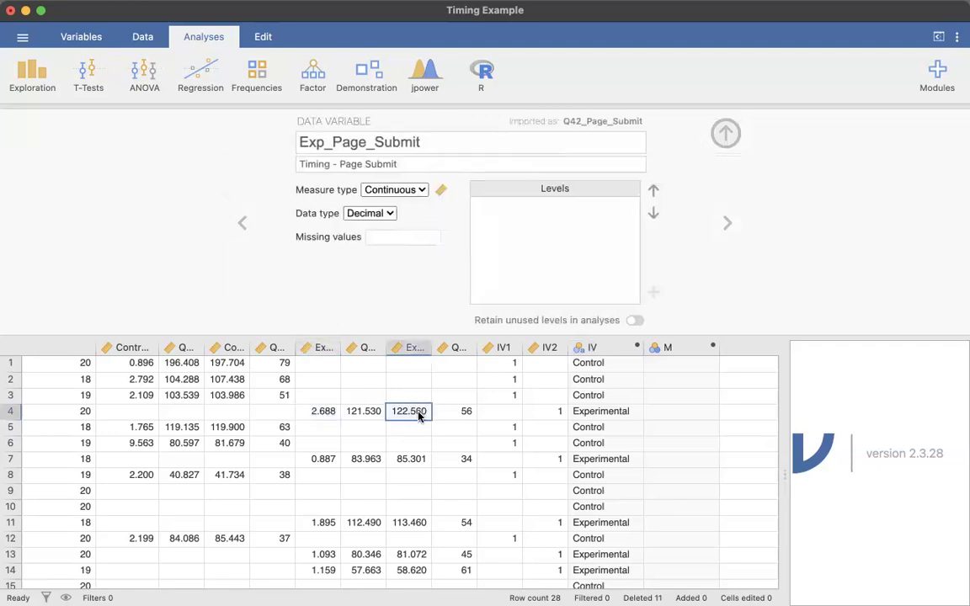
Name the new computed variable DV_Time
left_click(690, 355)
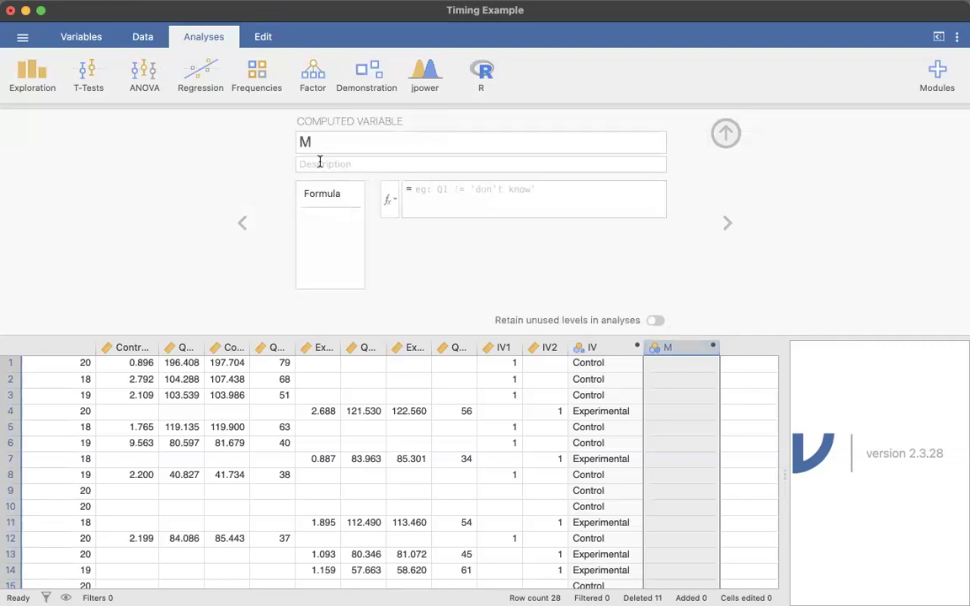
left_click(326, 140)
type("Time")
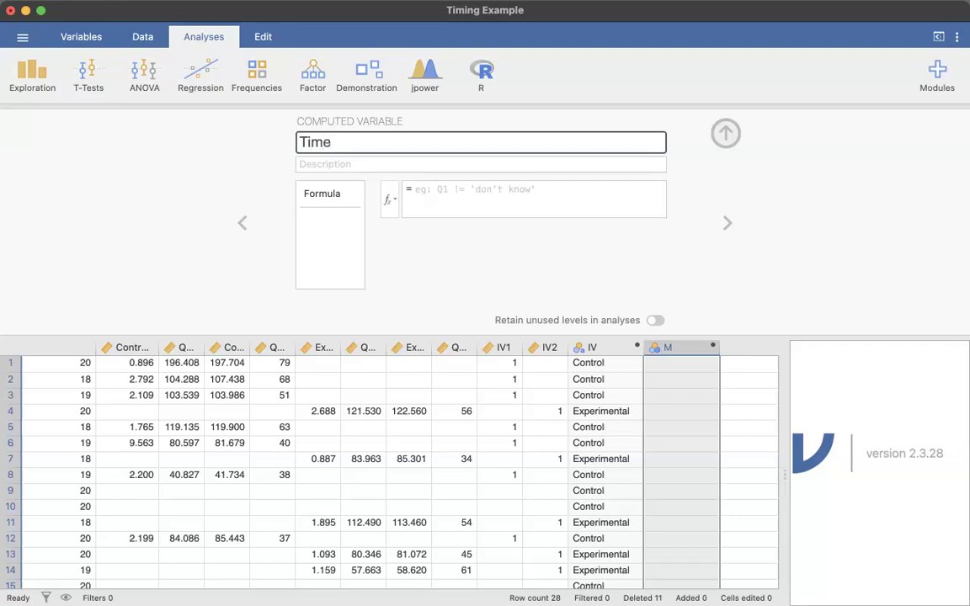
type("DV_")
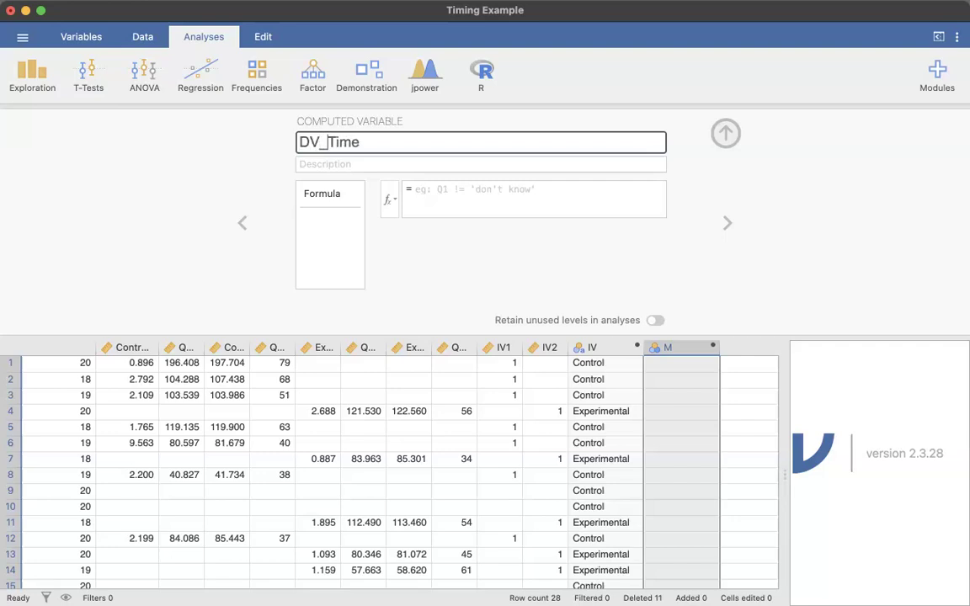
Set the computed variable's description to "Page submit minus first click"
left_click(426, 164)
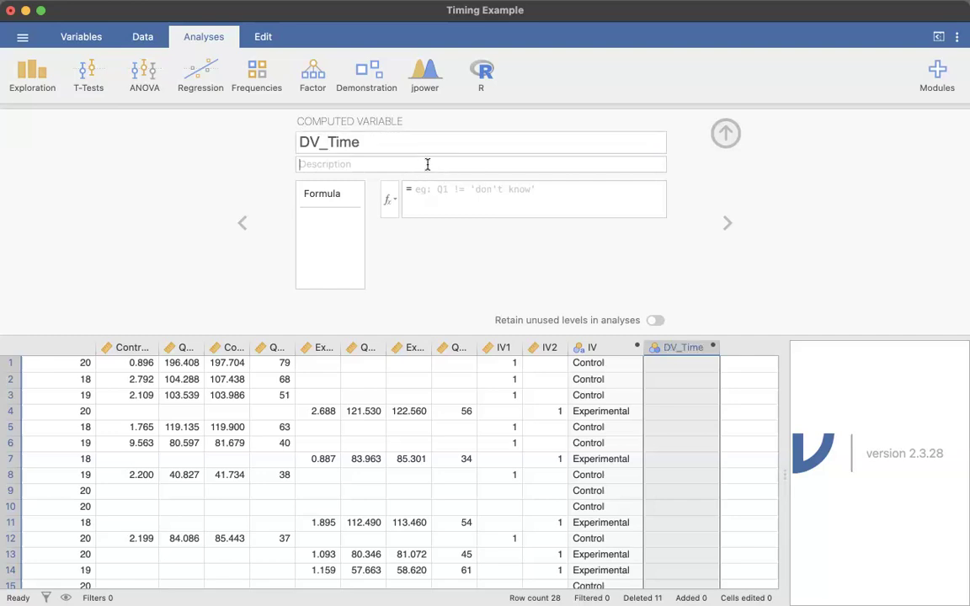
type("Time from")
key("BackSpace")
key("BackSpace")
key("BackSpace")
key("BackSpace")
key("BackSpace")
key("BackSpace")
key("BackSpace")
key("BackSpace")
key("BackSpace")
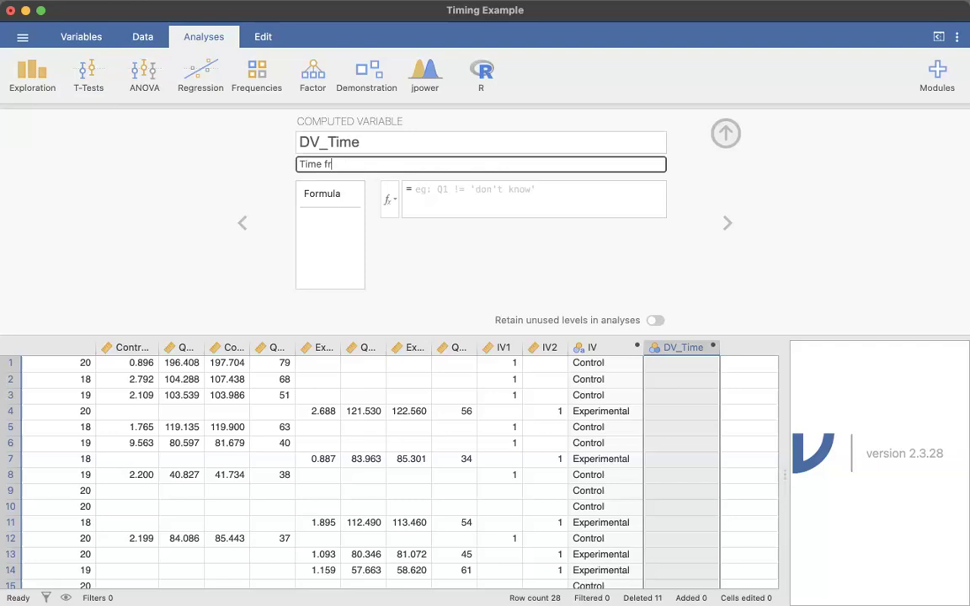
type("Page submit minus first cl")
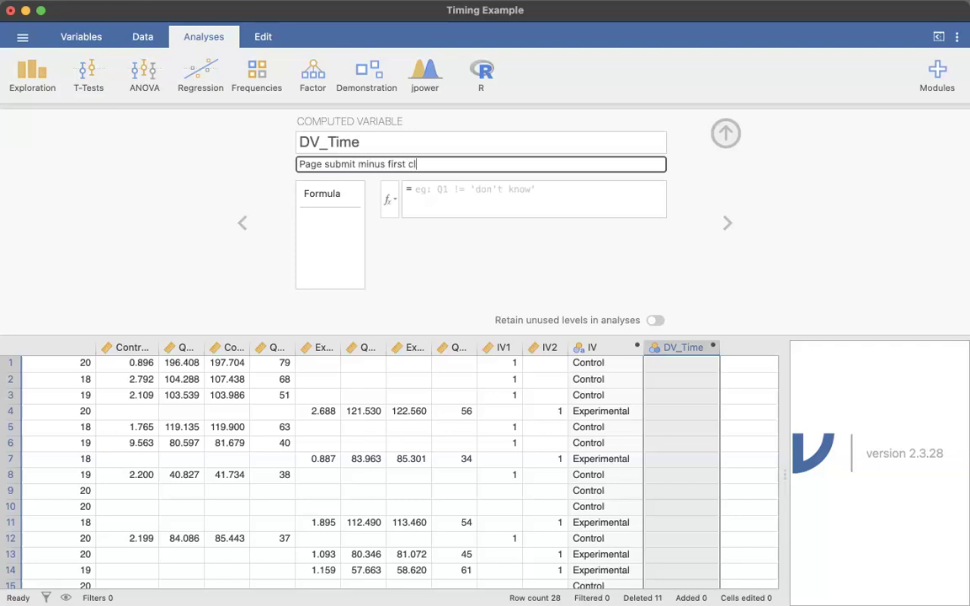
type("ick")
Start the DV_Time formula as an IF condition testing whether IV equals "Control": IF(IV=="Control",
left_click(497, 195)
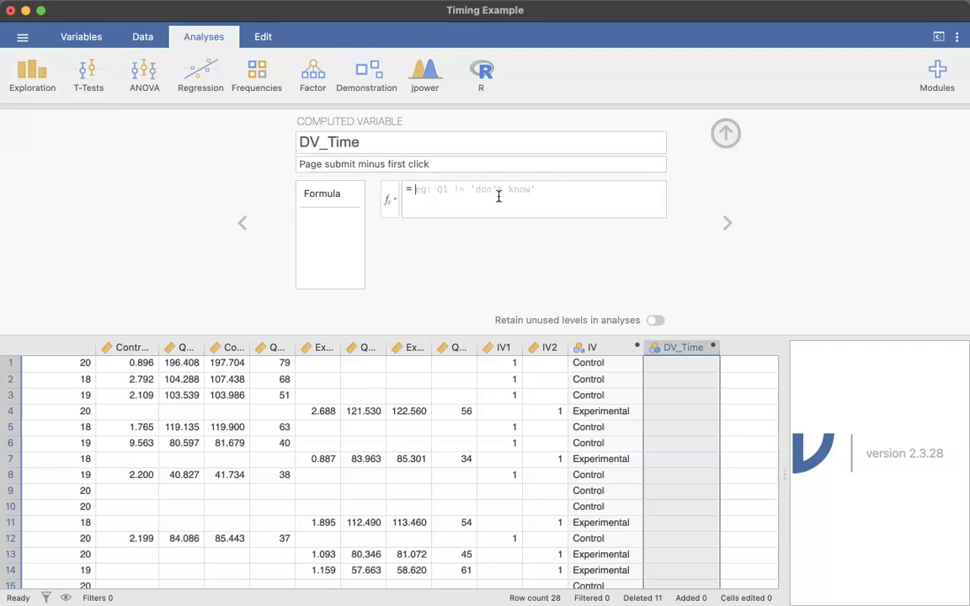
type("1")
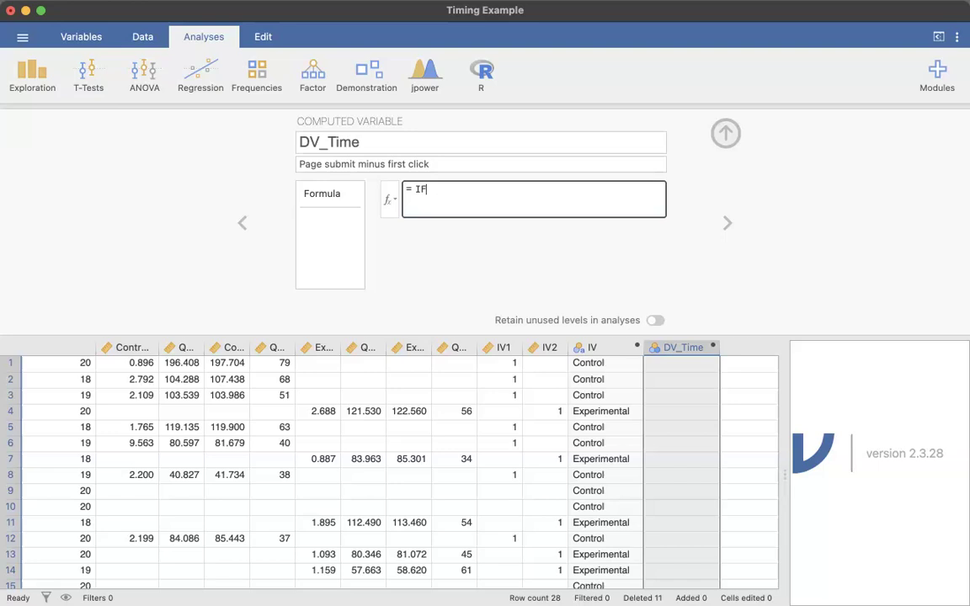
left_click(599, 347)
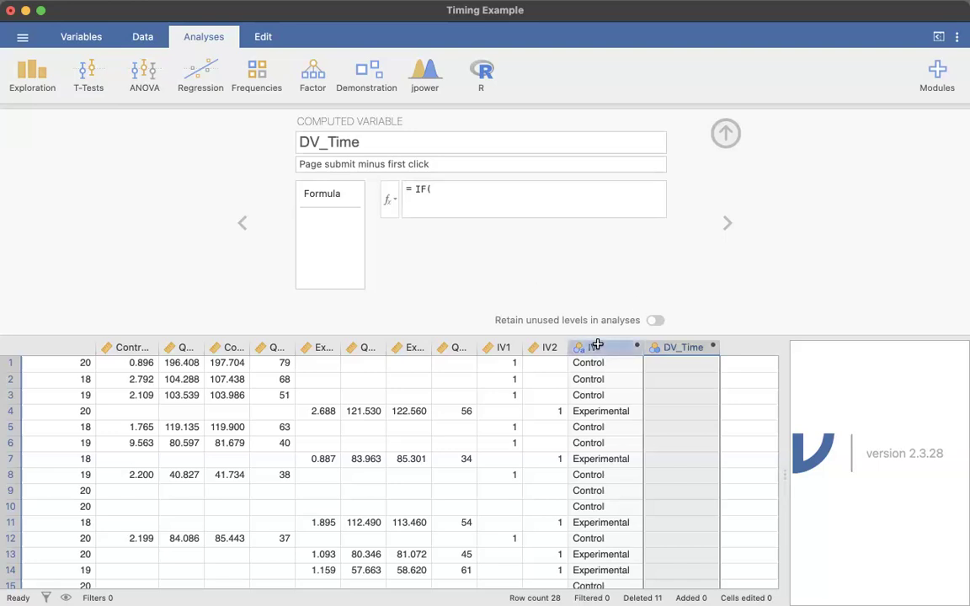
left_click(665, 347)
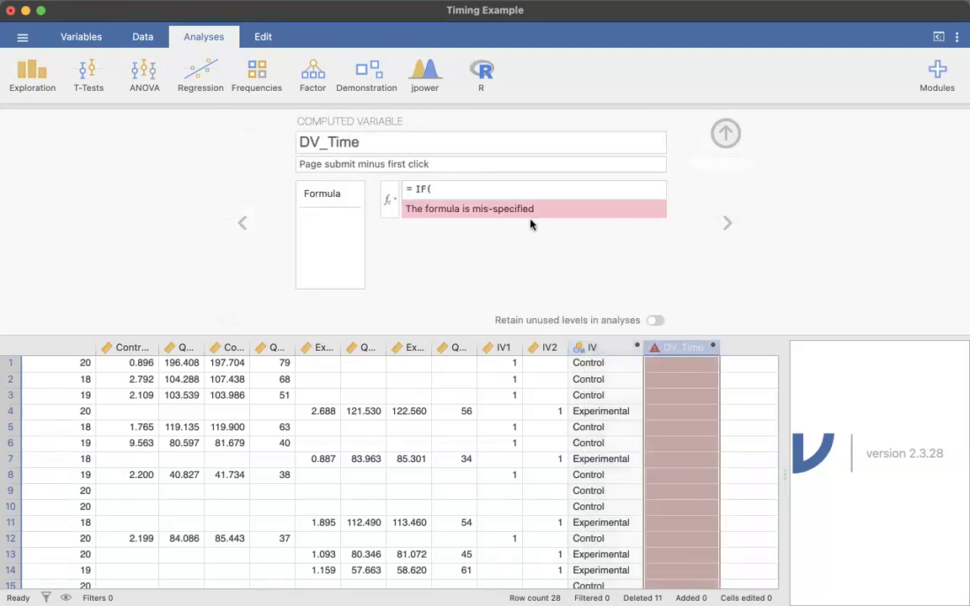
left_click(463, 189)
type("IV==")
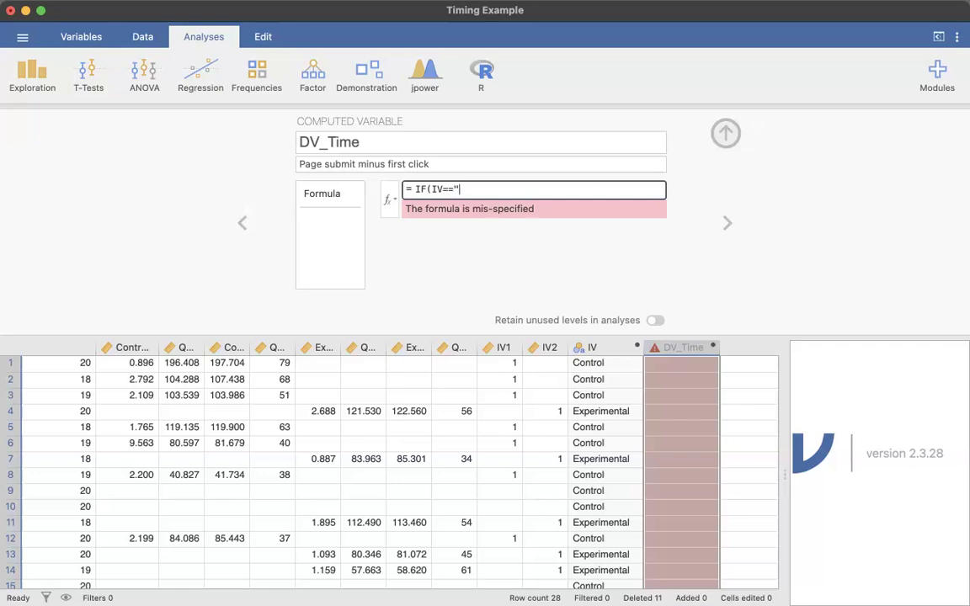
type("ontrol\",")
Add Control_Page_Submit-Control_First_Click as the control branch of the formula, picking the variables from the formula editor
left_click(392, 200)
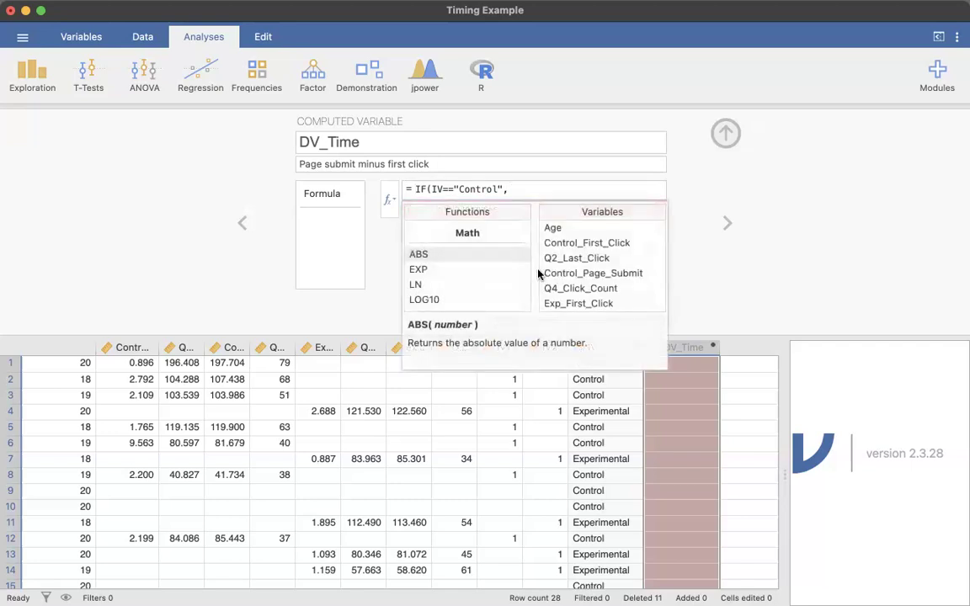
double_click(598, 275)
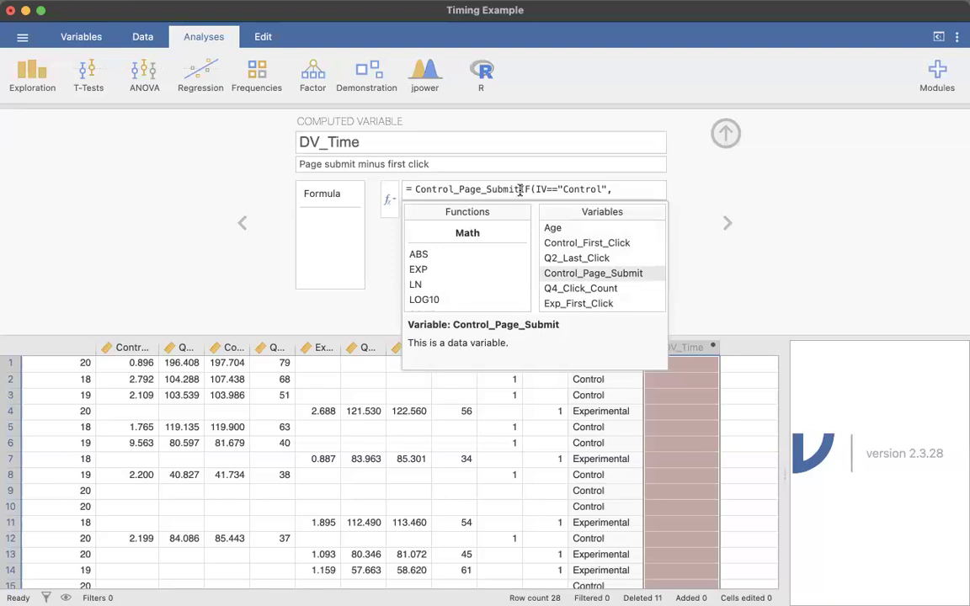
left_click(421, 188, "shift")
left_click(423, 187)
left_click_drag(520, 190, 367, 183)
key("BackSpace")
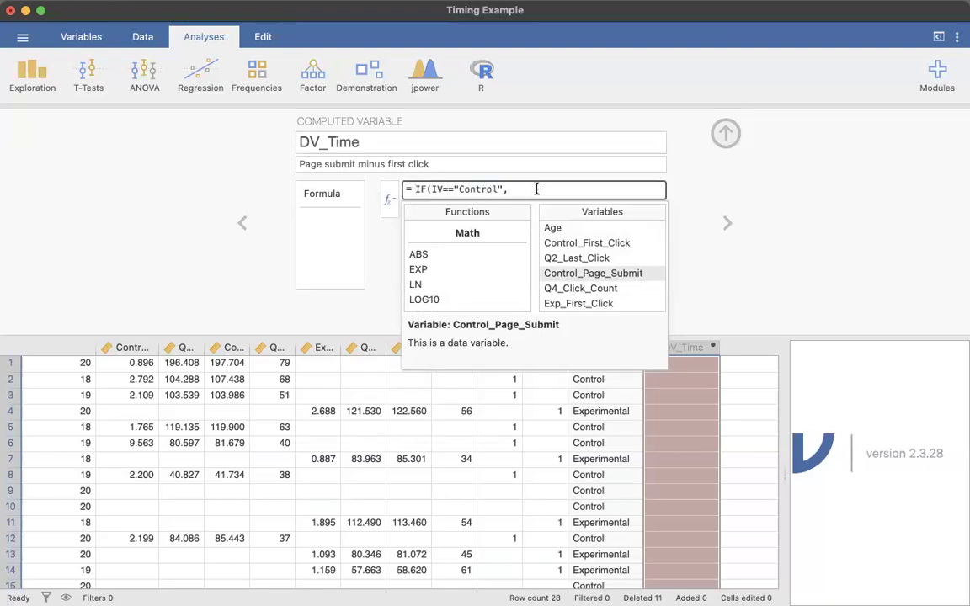
double_click(582, 276)
type("-")
double_click(572, 245)
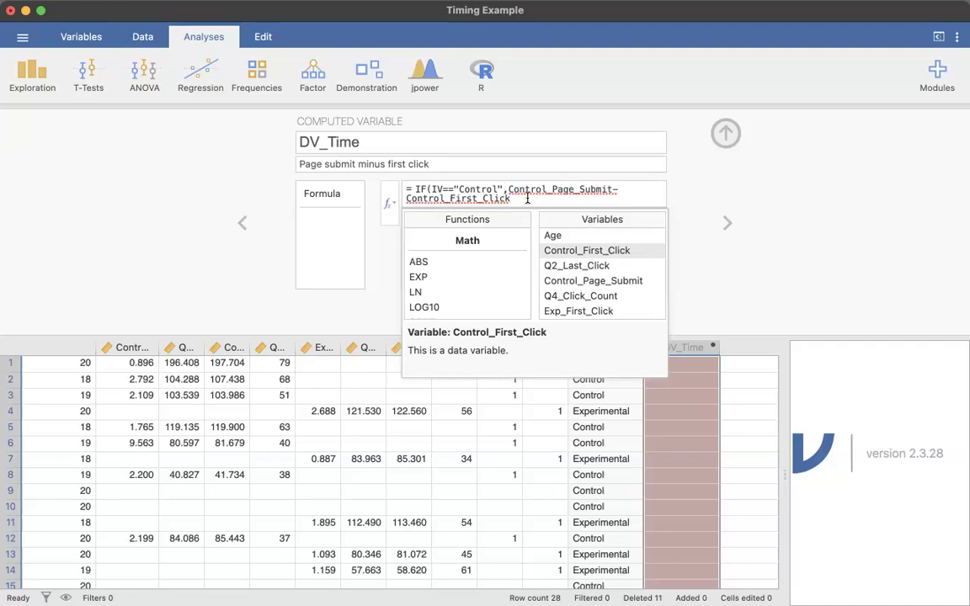
type(",")
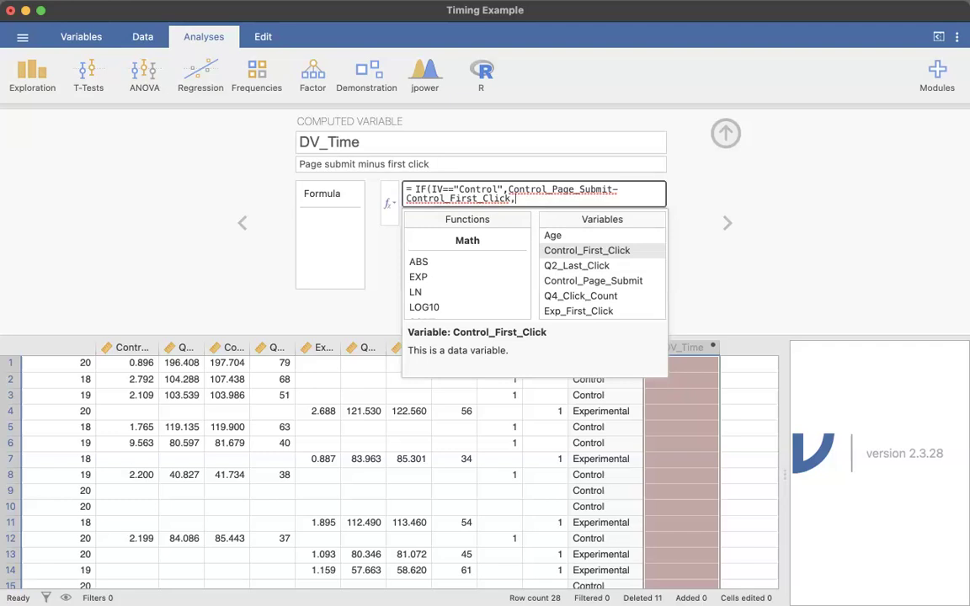
Finish the formula with Exp_Page_Submit-Exp_First_Click as the experimental branch and close the parenthesis to apply it
scroll(584, 280, "down", 3)
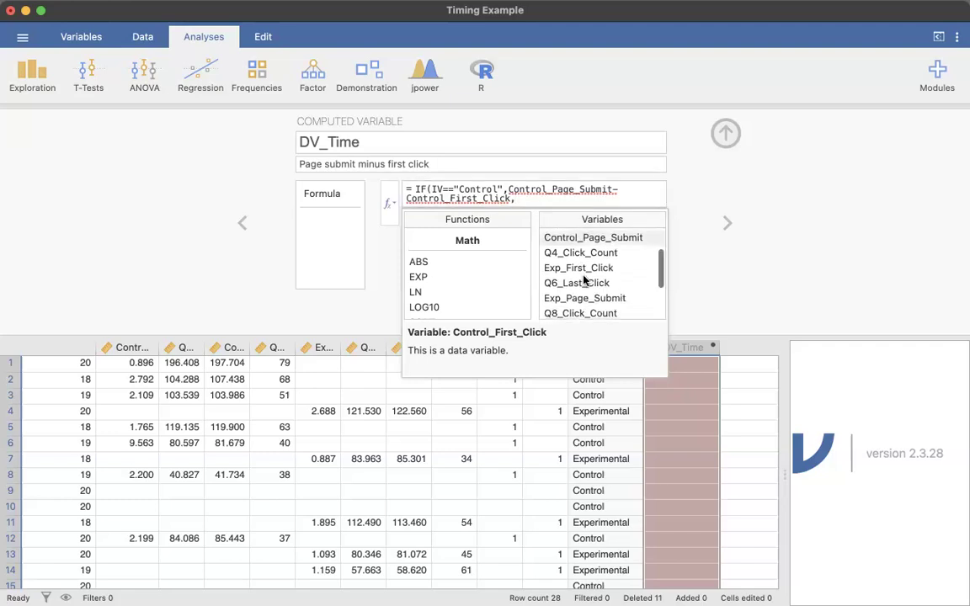
double_click(588, 293)
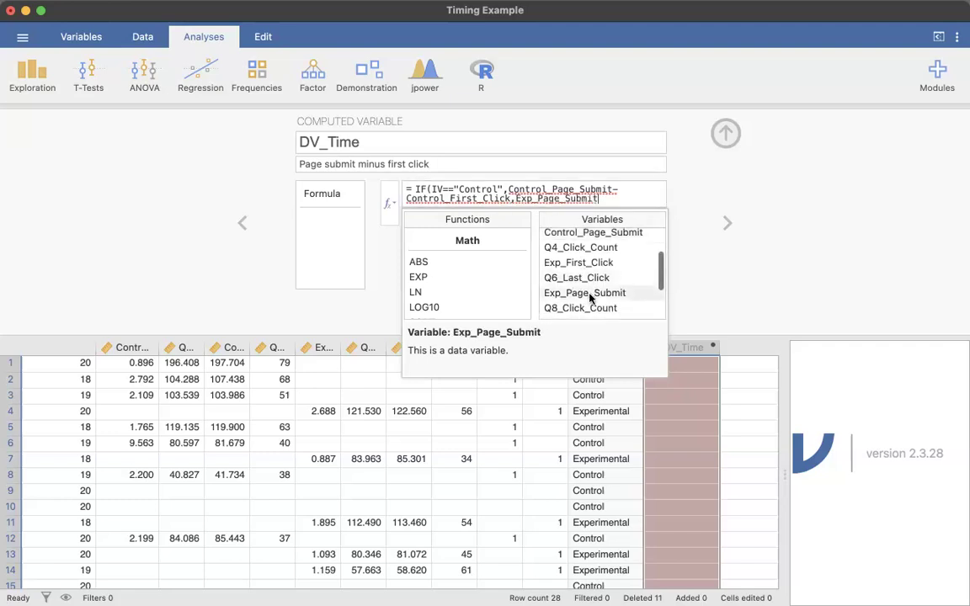
type("-")
double_click(579, 262)
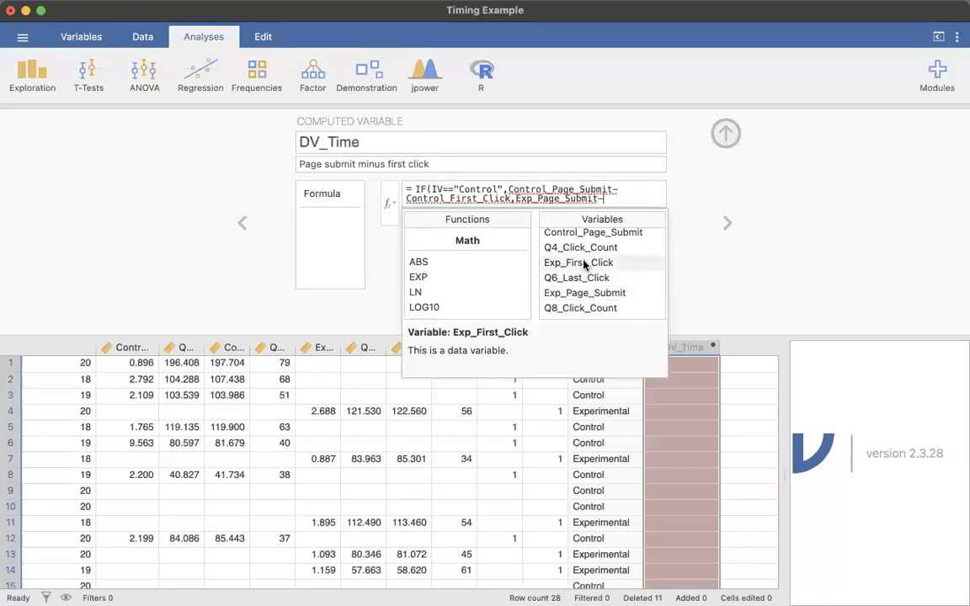
type(")")
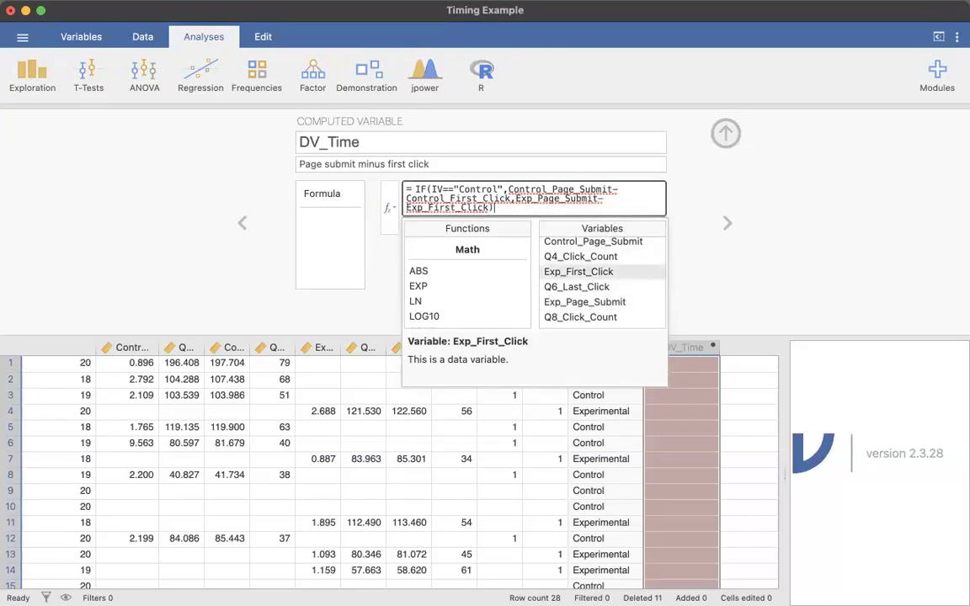
left_click(799, 242)
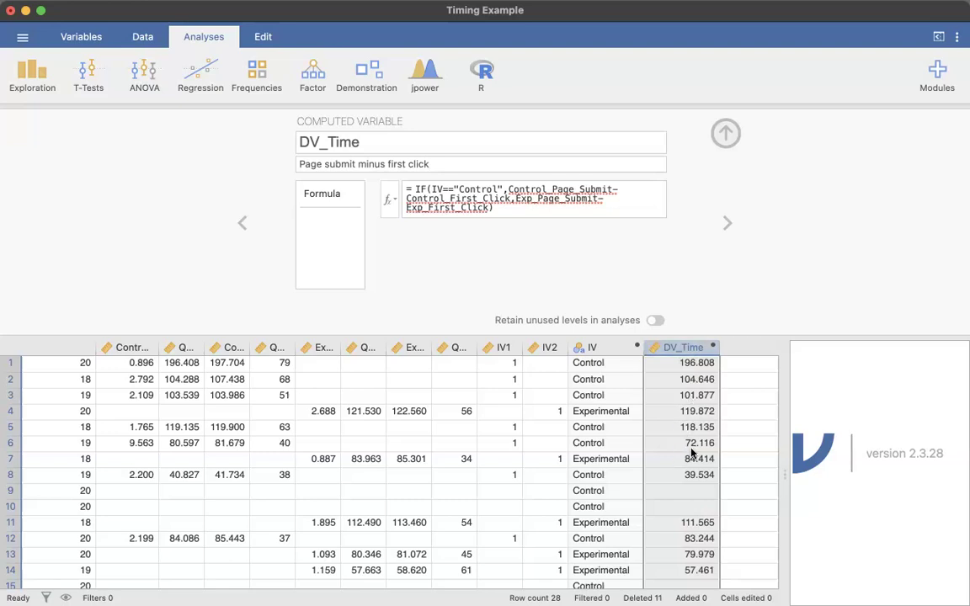
Check the computed DV_Time values against the timing columns across the rows, including rows with empty timing data
left_click(227, 366)
left_click(135, 363)
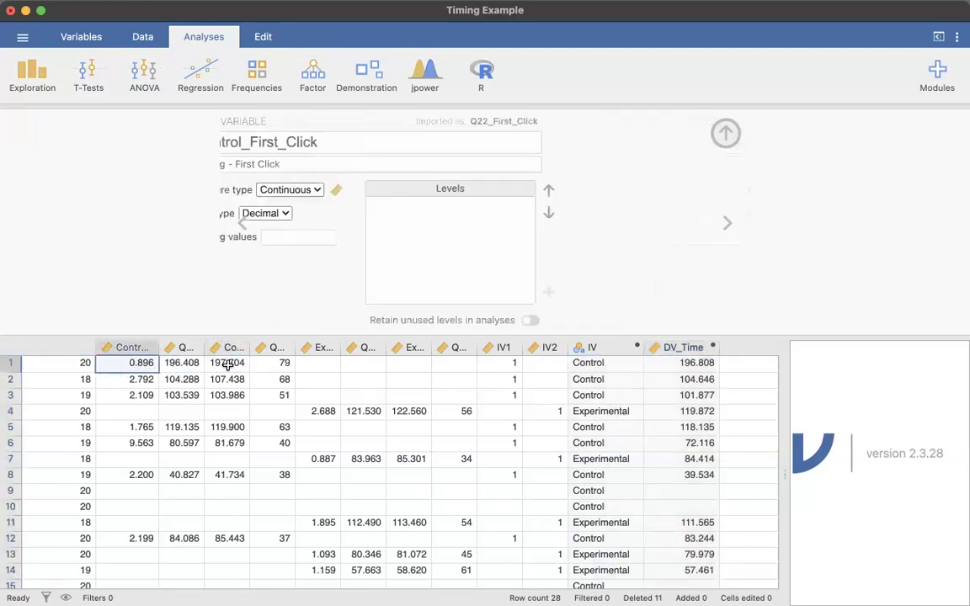
left_click(689, 363)
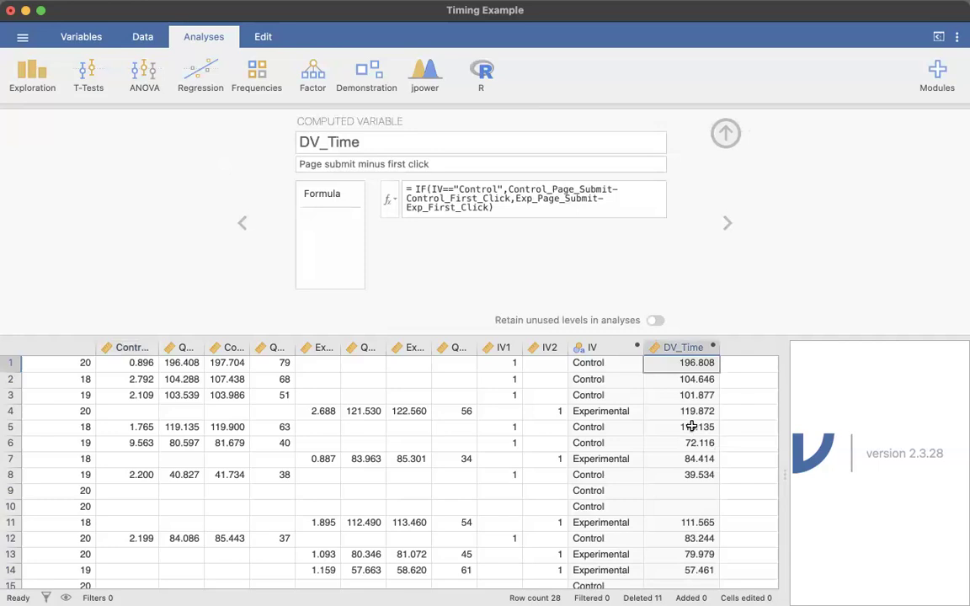
scroll(689, 425, "down", 5)
left_click_drag(700, 392, 699, 412)
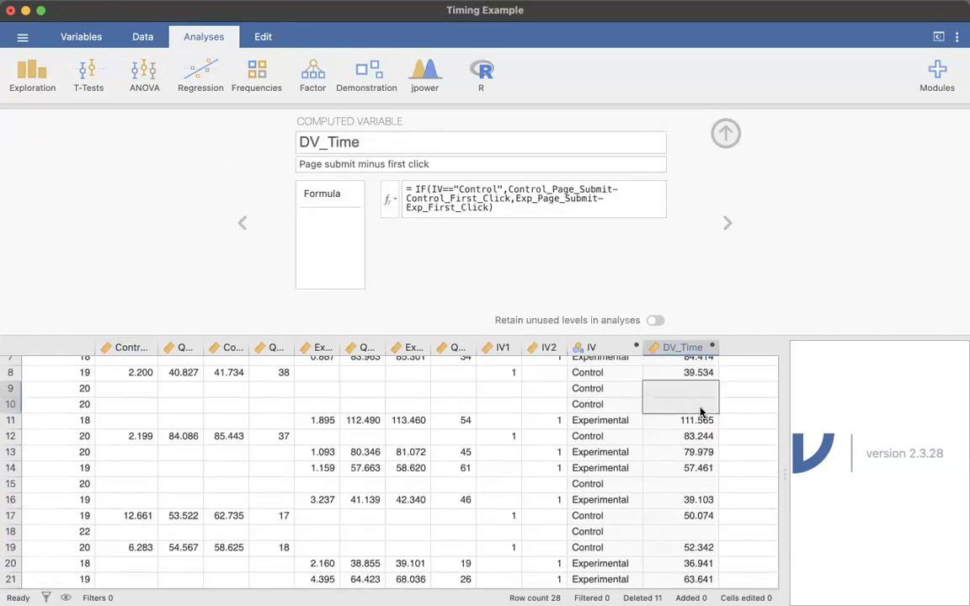
left_click_drag(105, 390, 547, 405)
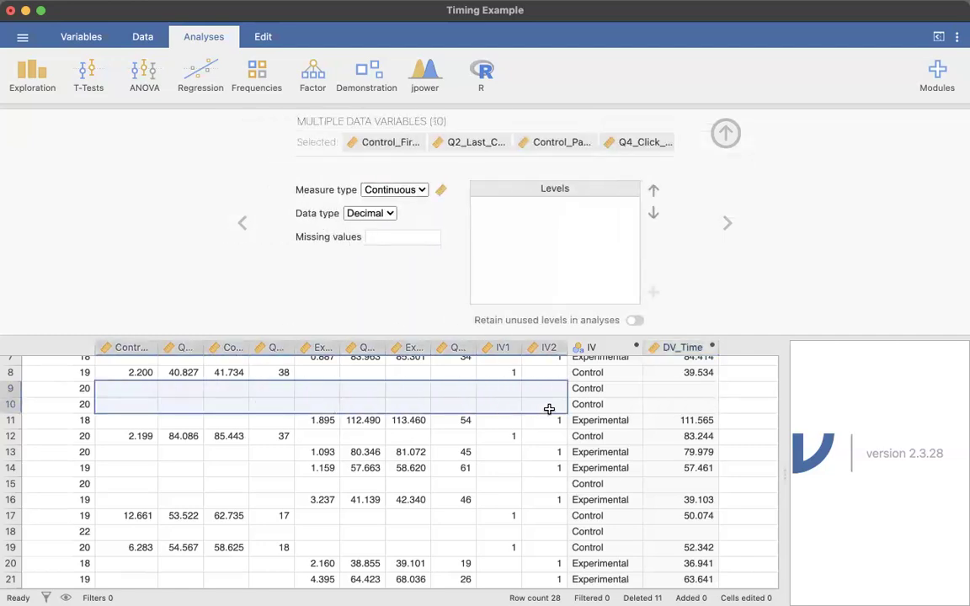
left_click(703, 389)
scroll(691, 444, "down", 3)
scroll(691, 444, "up", 4)
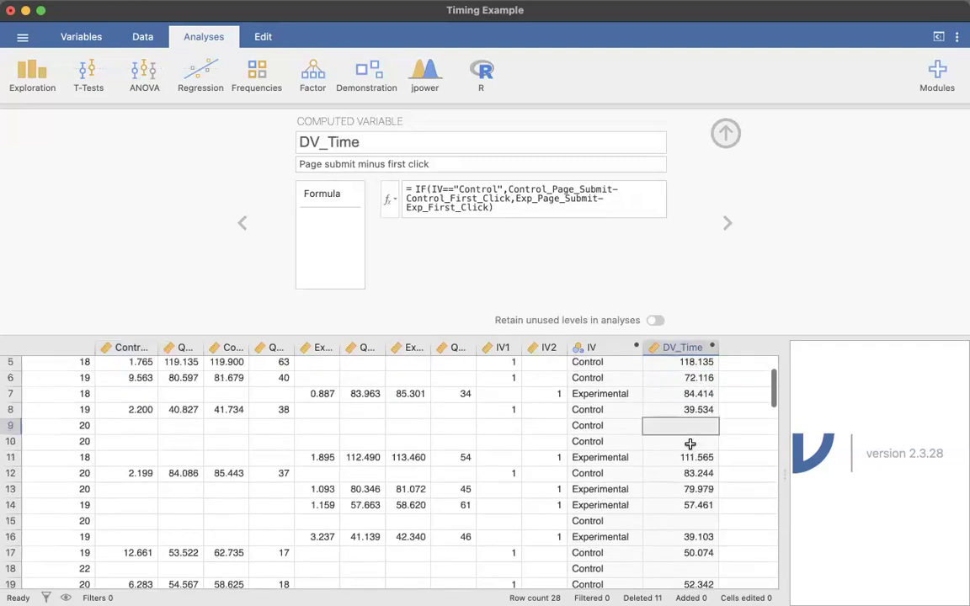
scroll(690, 444, "up", 2)
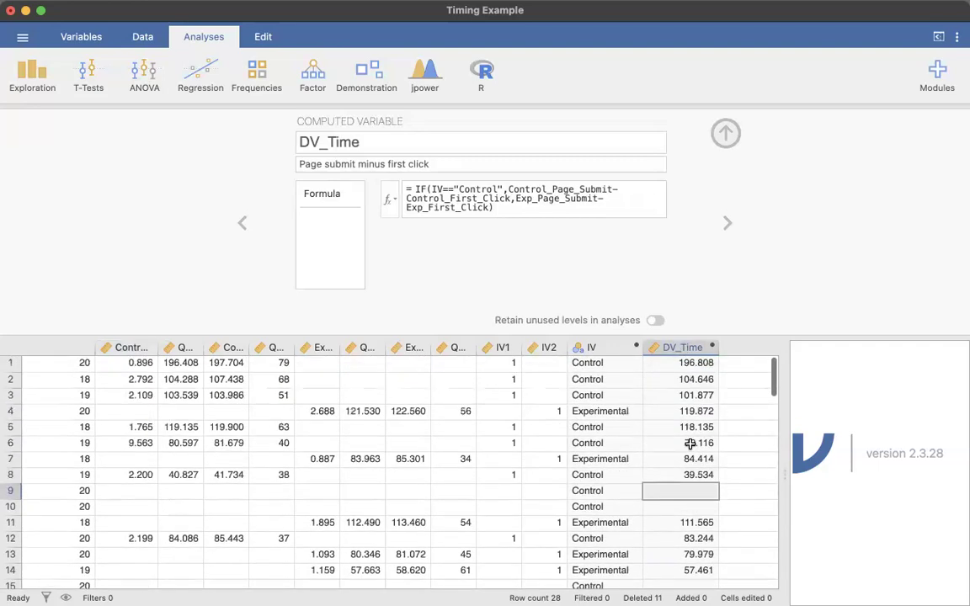
left_click(685, 380)
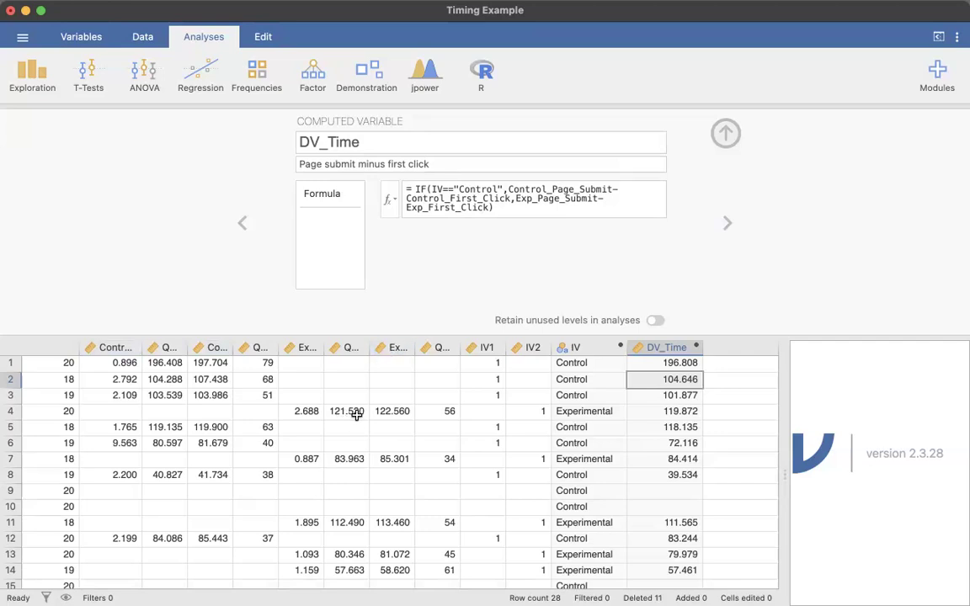
scroll(418, 372, "down", 5)
scroll(418, 372, "up", 5)
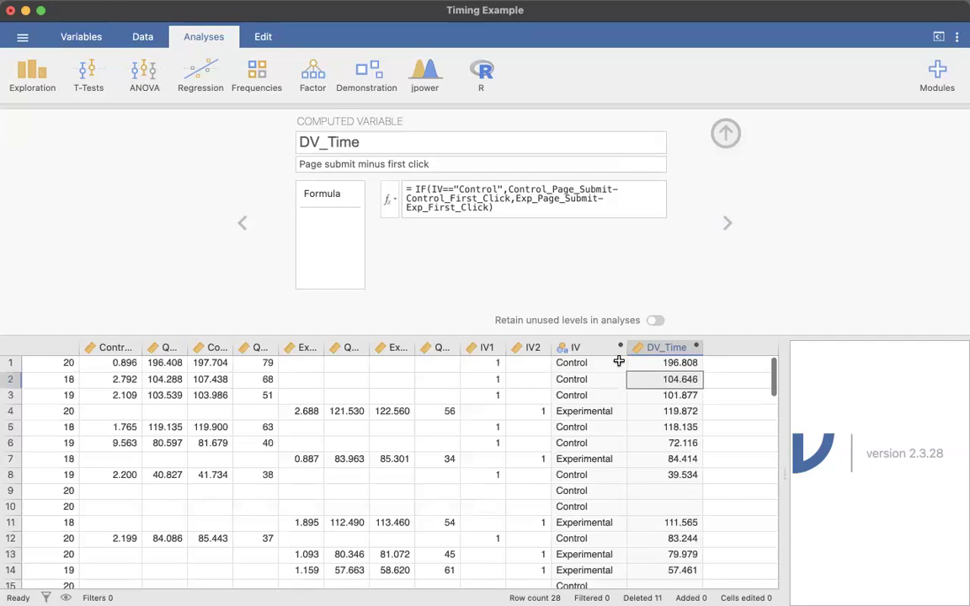
left_click(673, 347)
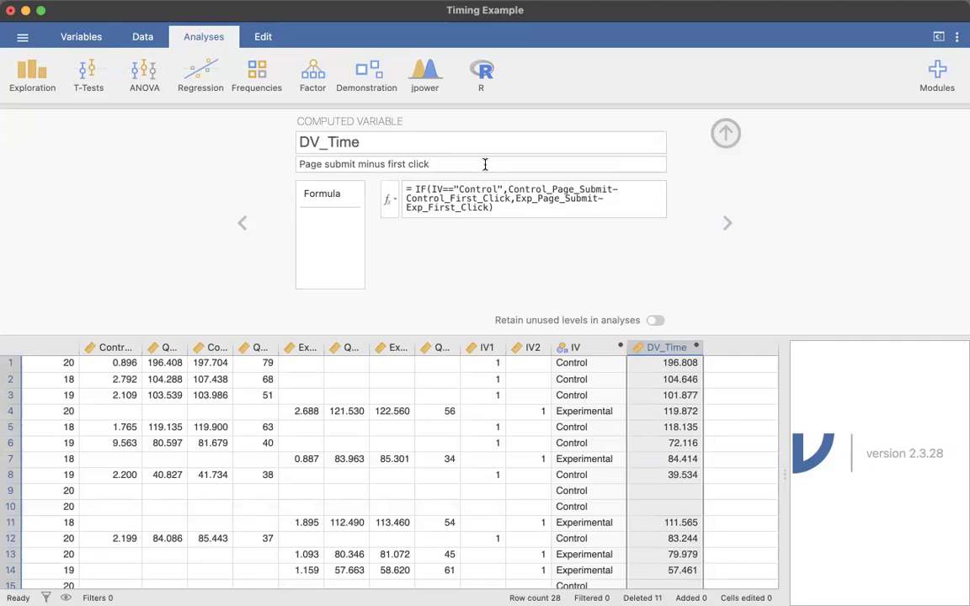
left_click(316, 140)
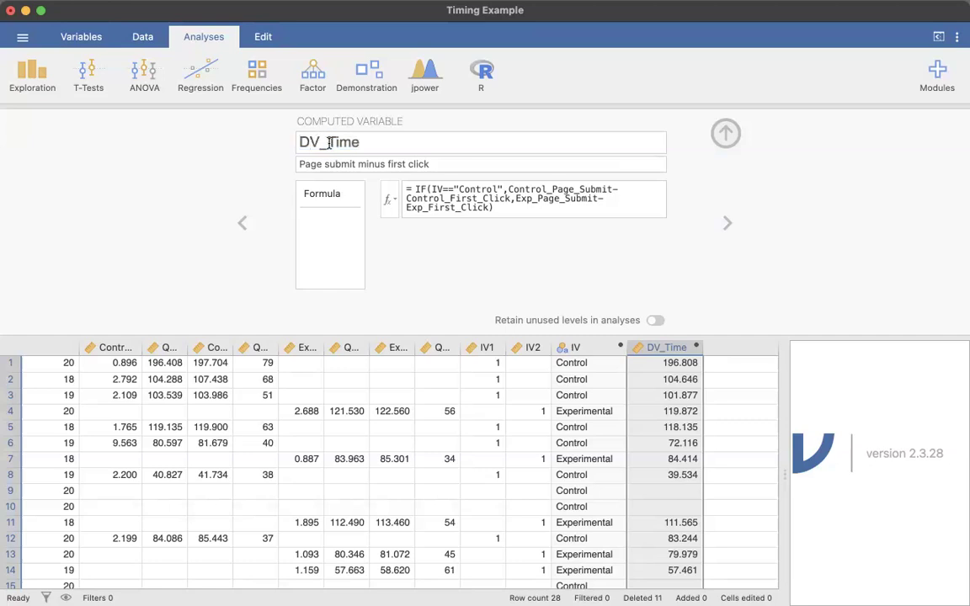